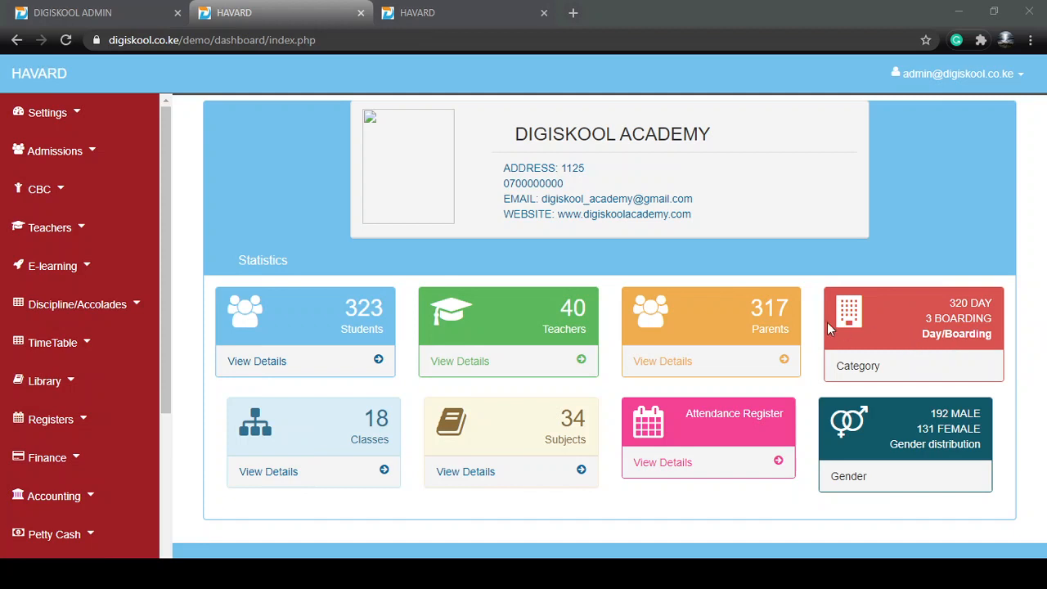
Open the Petty Cash Top up page
{"action": "left_click", "coordinate": [994, 278]}
{"action": "scroll", "coordinate": [21, 391], "scroll_direction": "down", "scroll_amount": 1}
{"action": "scroll", "coordinate": [21, 391], "scroll_direction": "down", "scroll_amount": 3}
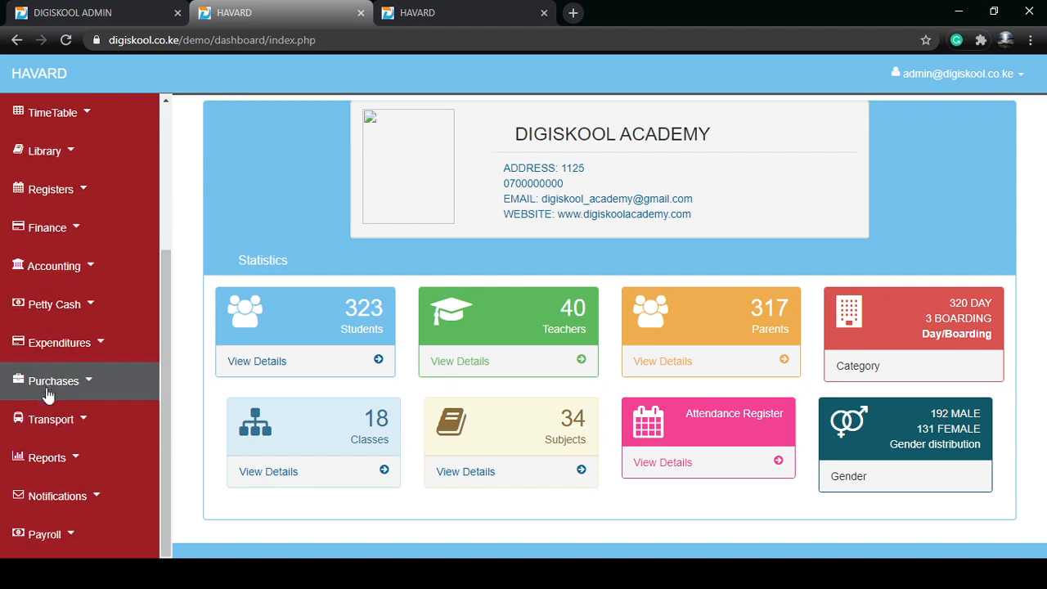
{"action": "left_click", "coordinate": [59, 311]}
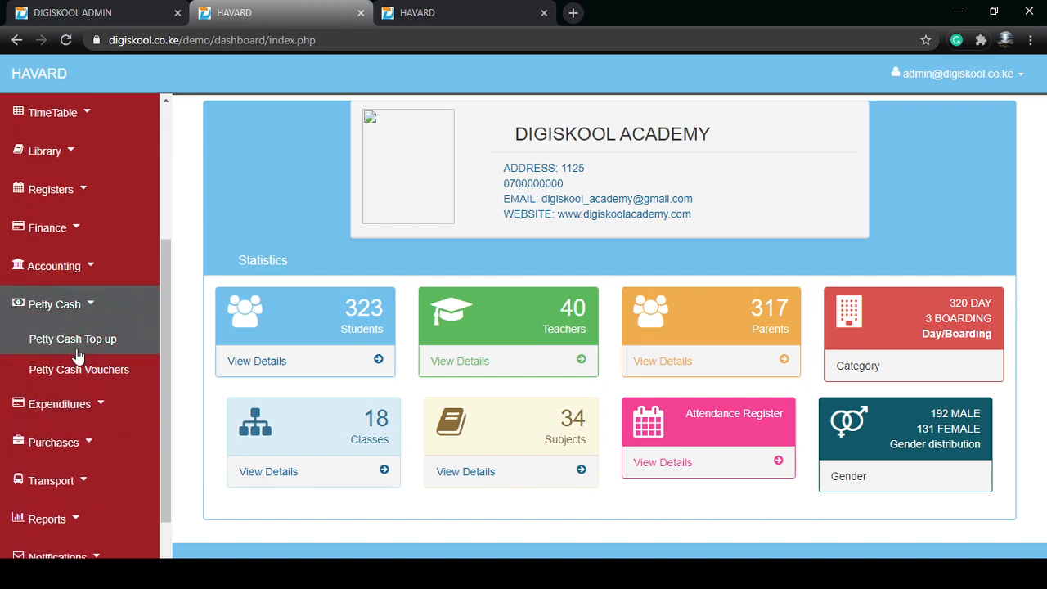
{"action": "left_click", "coordinate": [79, 344]}
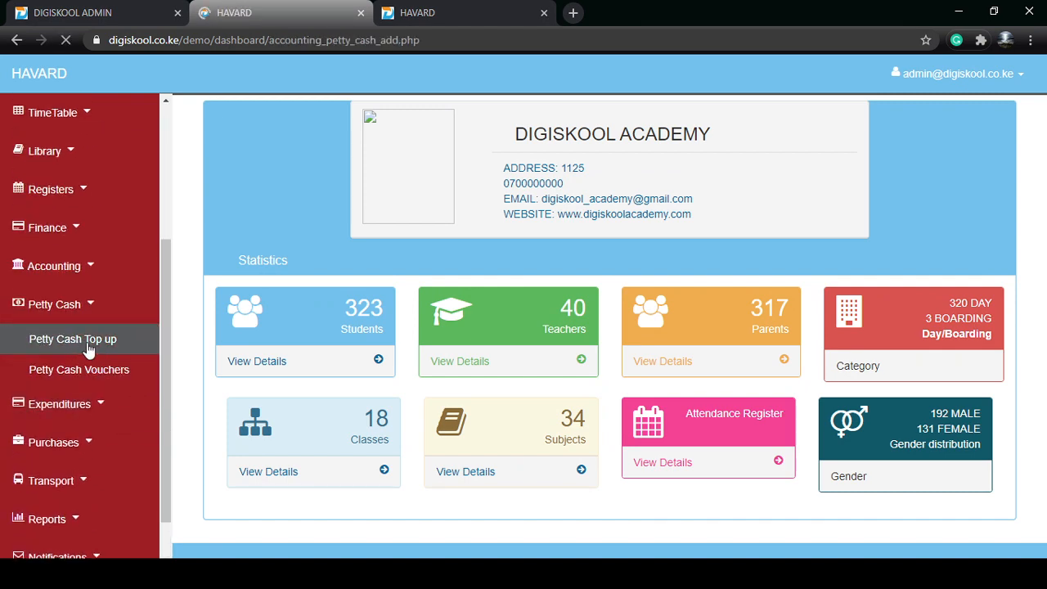
Edit the petty cash record with reference VEVWS, setting its amount to 2500000, and save the update
{"action": "scroll", "coordinate": [518, 401], "scroll_direction": "down", "scroll_amount": 1}
{"action": "scroll", "coordinate": [518, 401], "scroll_direction": "down", "scroll_amount": 2}
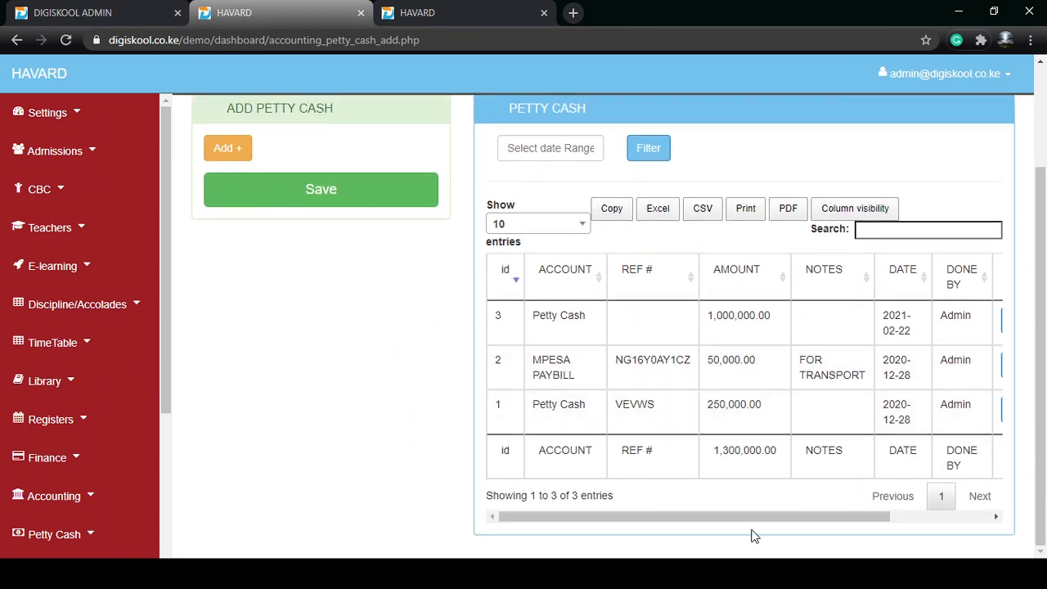
{"action": "left_click_drag", "start_coordinate": [701, 524], "coordinate": [518, 526]}
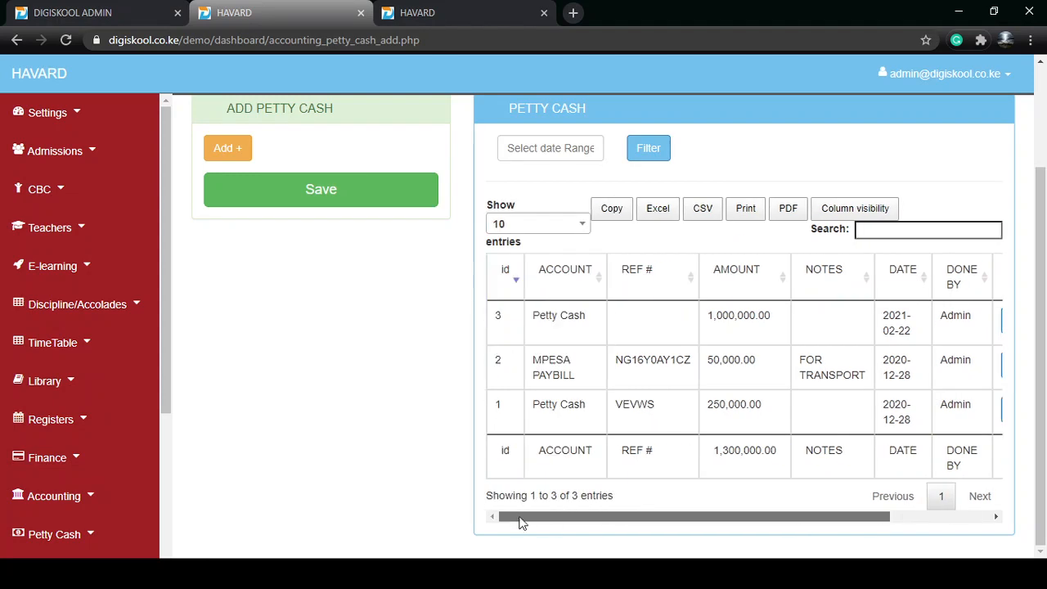
{"action": "scroll", "coordinate": [287, 275], "scroll_direction": "up", "scroll_amount": 2}
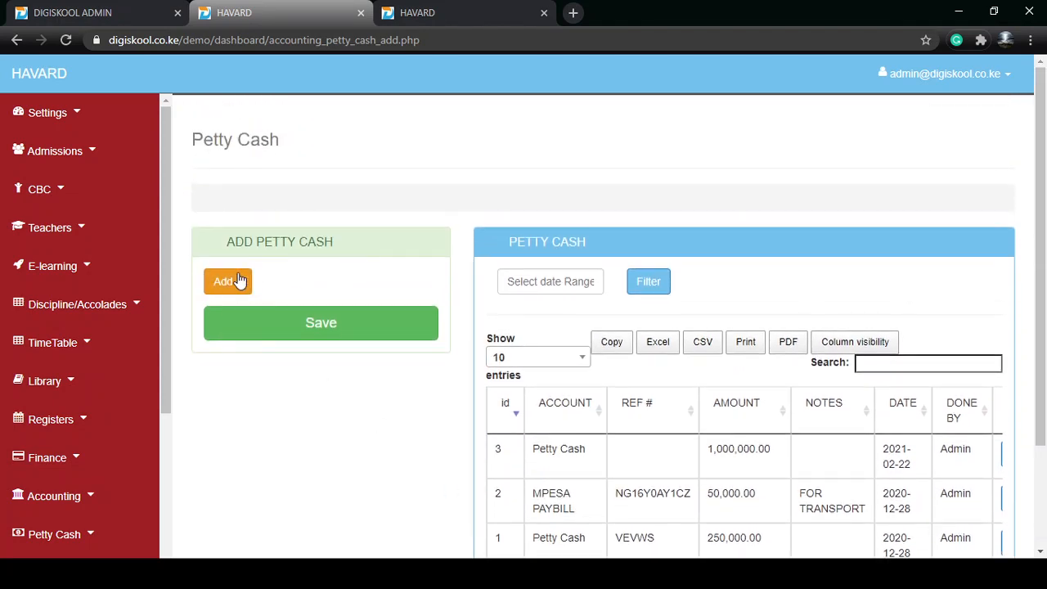
{"action": "scroll", "coordinate": [685, 443], "scroll_direction": "down", "scroll_amount": 2}
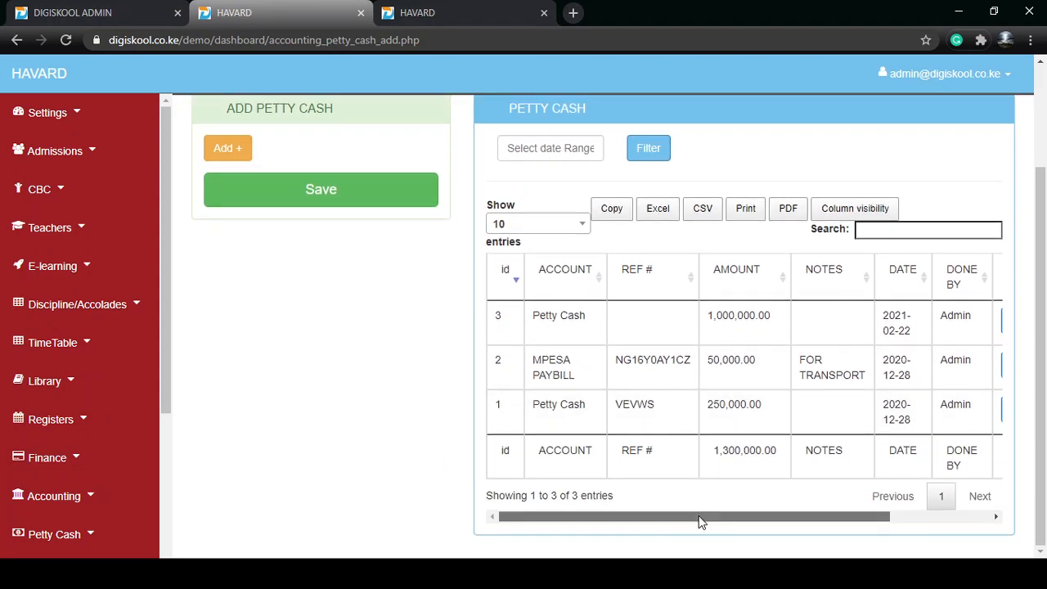
{"action": "left_click_drag", "start_coordinate": [701, 517], "coordinate": [951, 496]}
{"action": "left_click", "coordinate": [882, 414]}
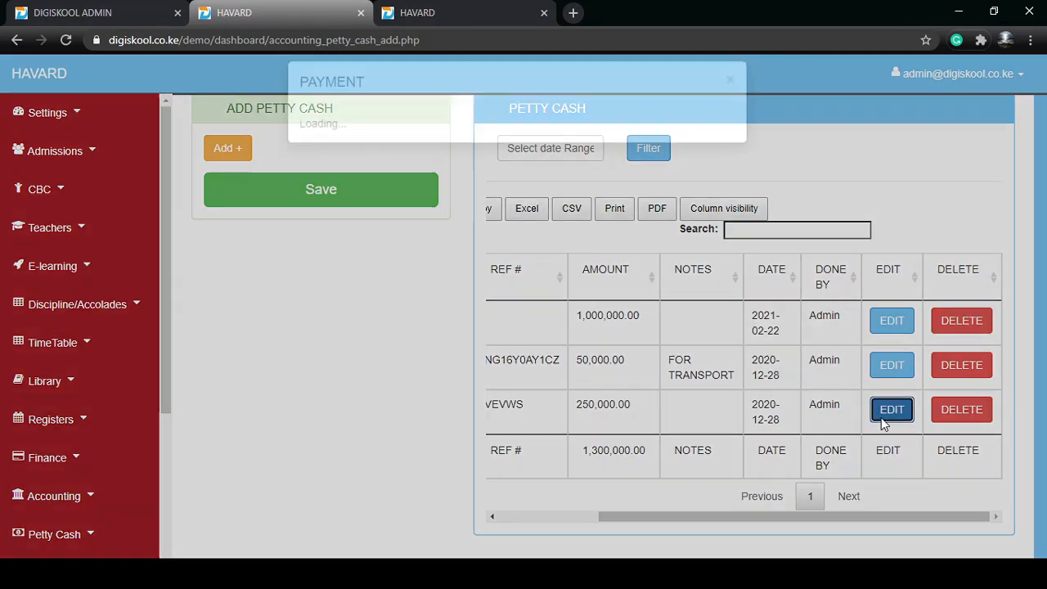
{"action": "left_click", "coordinate": [369, 262]}
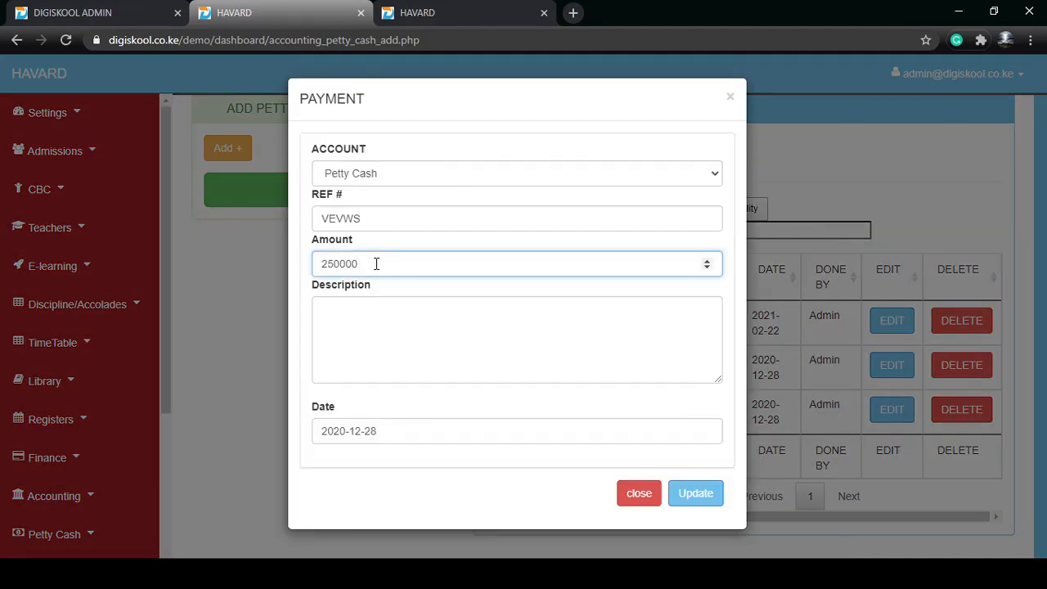
{"action": "left_click", "coordinate": [696, 497]}
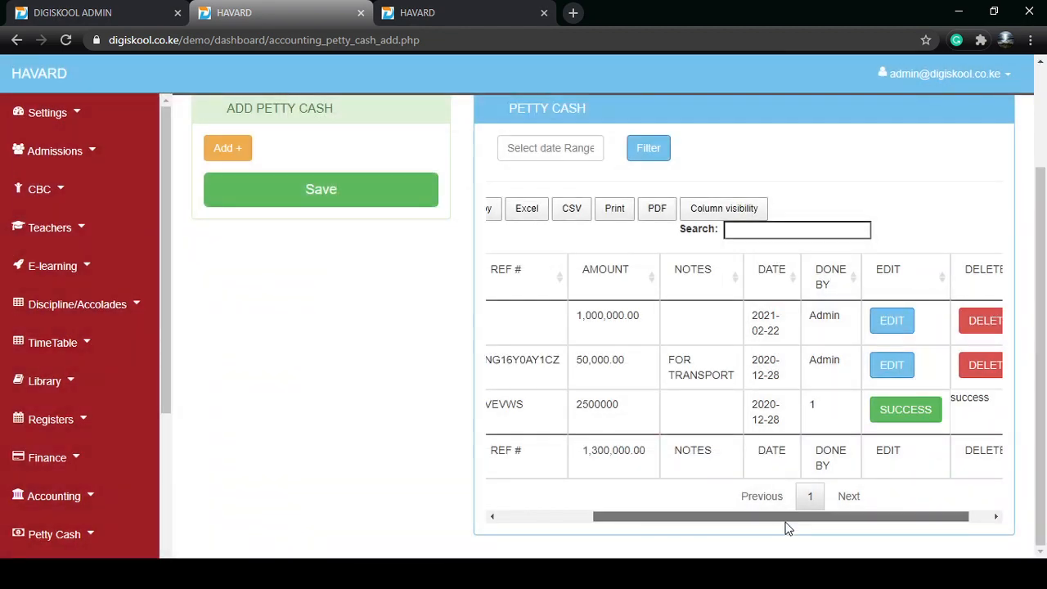
Add a new blank entry to the Add Petty Cash form
{"action": "left_click_drag", "start_coordinate": [788, 519], "coordinate": [603, 519]}
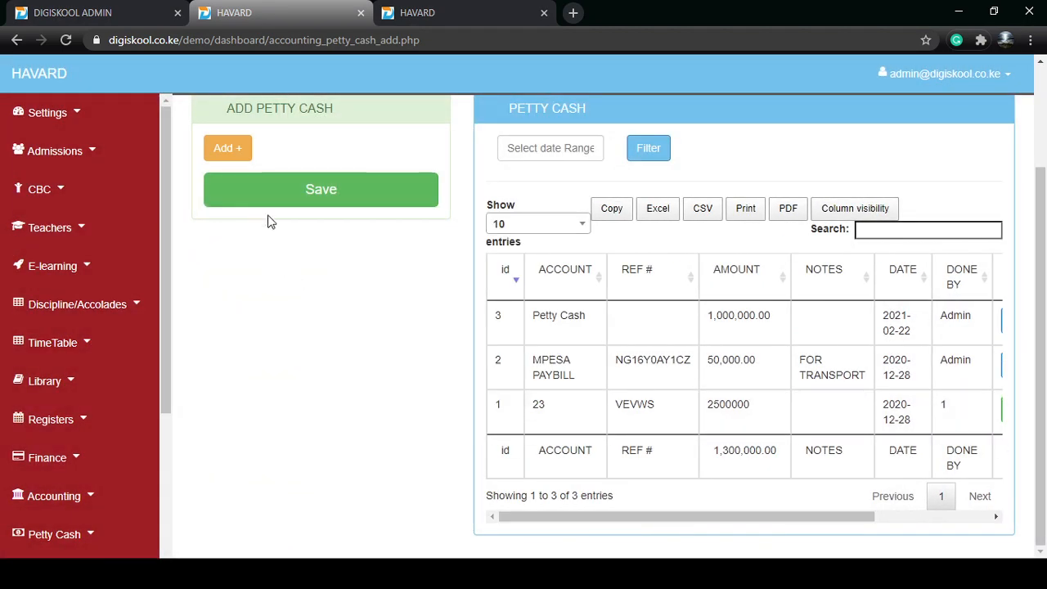
{"action": "scroll", "coordinate": [228, 205], "scroll_direction": "up", "scroll_amount": 2}
{"action": "left_click", "coordinate": [228, 282]}
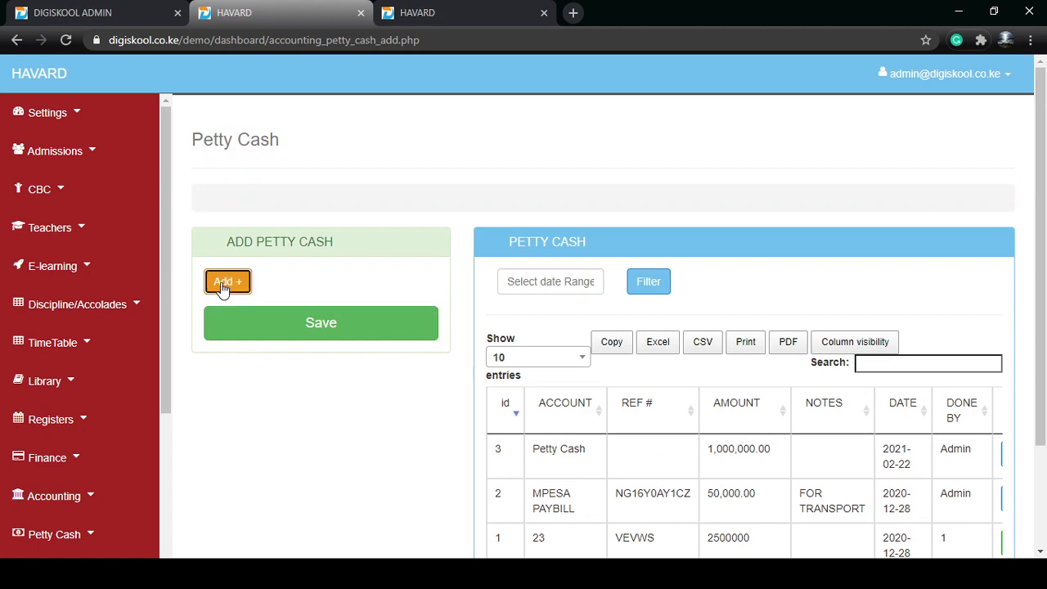
{"action": "scroll", "coordinate": [262, 374], "scroll_direction": "down", "scroll_amount": 1}
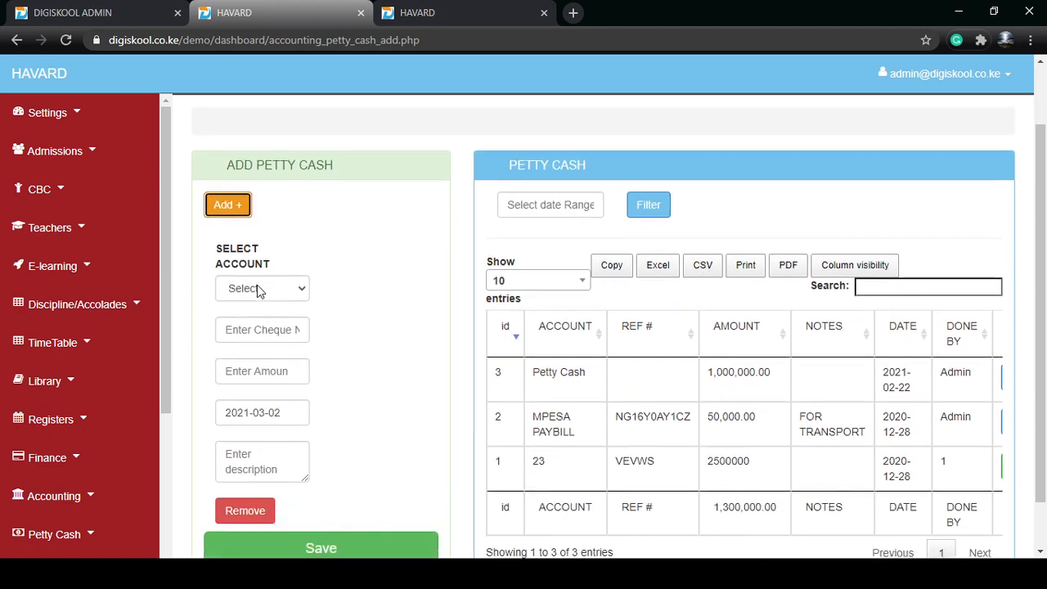
{"action": "left_click", "coordinate": [257, 288]}
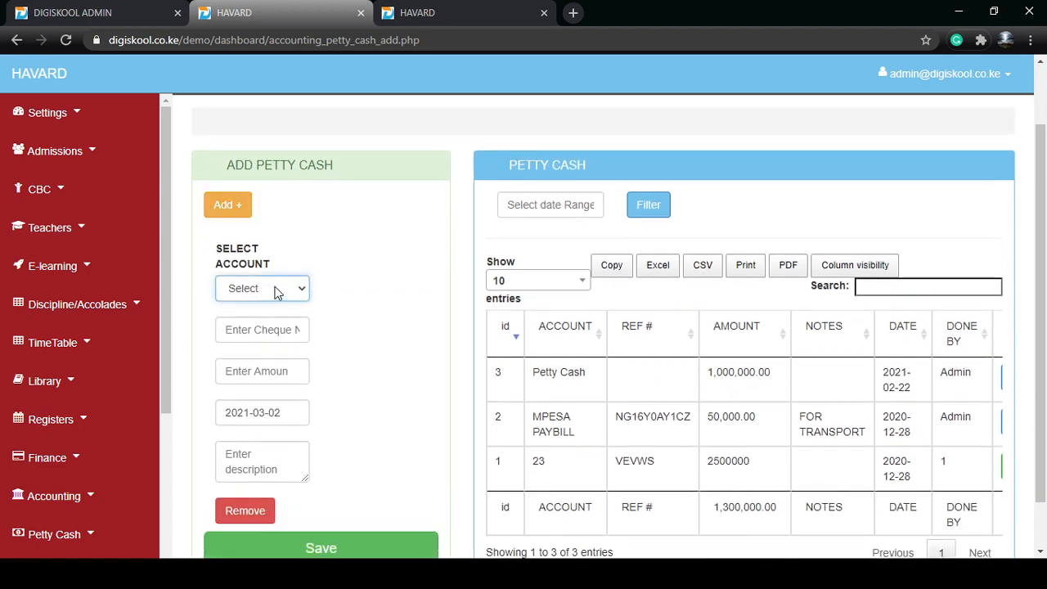
{"action": "left_click", "coordinate": [328, 293]}
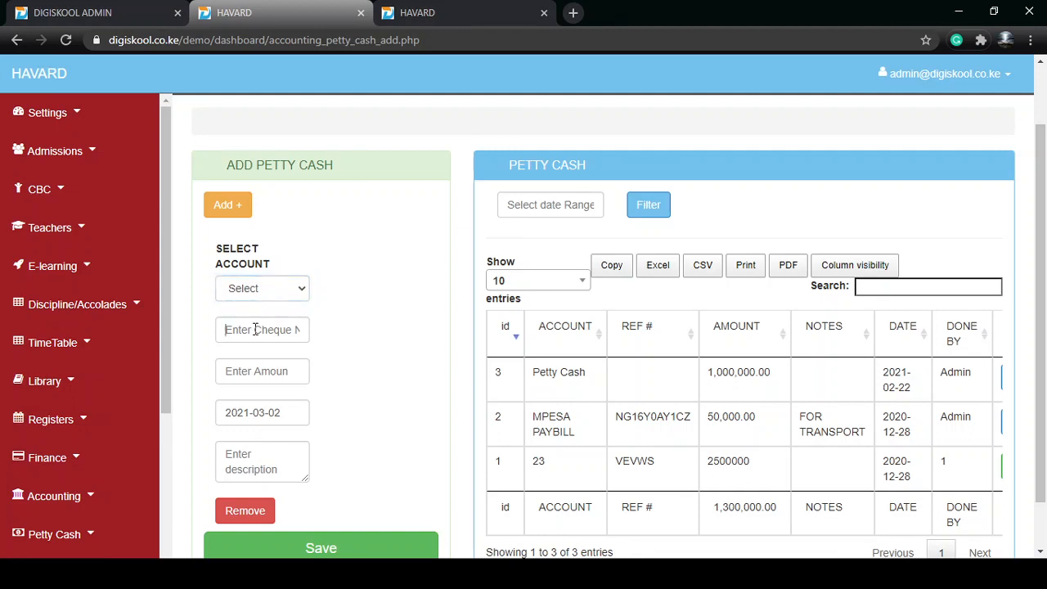
{"action": "left_click", "coordinate": [274, 374]}
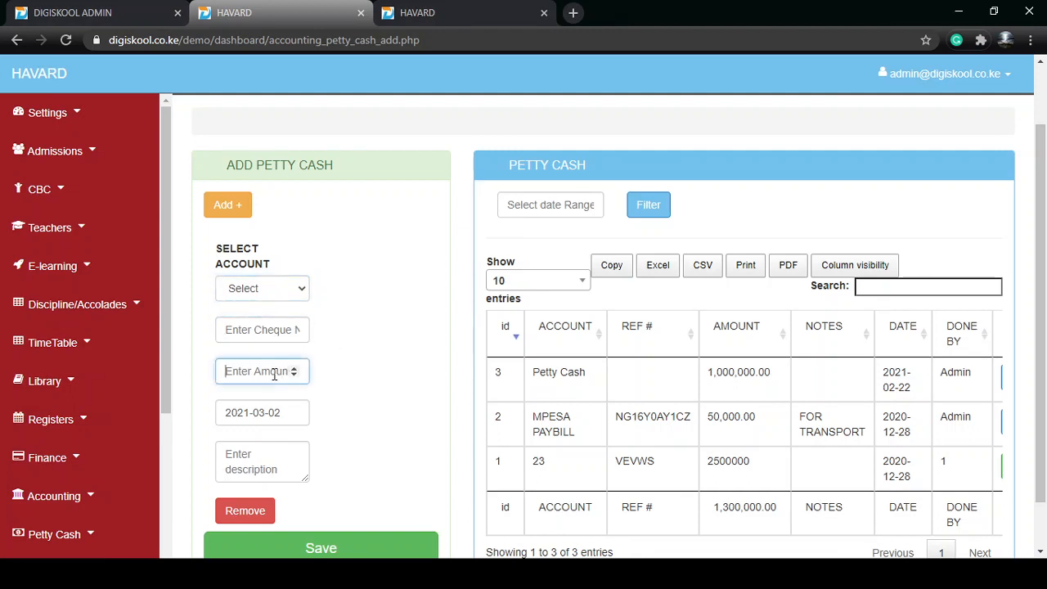
{"action": "left_click", "coordinate": [347, 392]}
Choose EQUITY as the account for the new petty cash entry and enter VEVWSAS as its cheque number
{"action": "scroll", "coordinate": [251, 482], "scroll_direction": "down", "scroll_amount": 1}
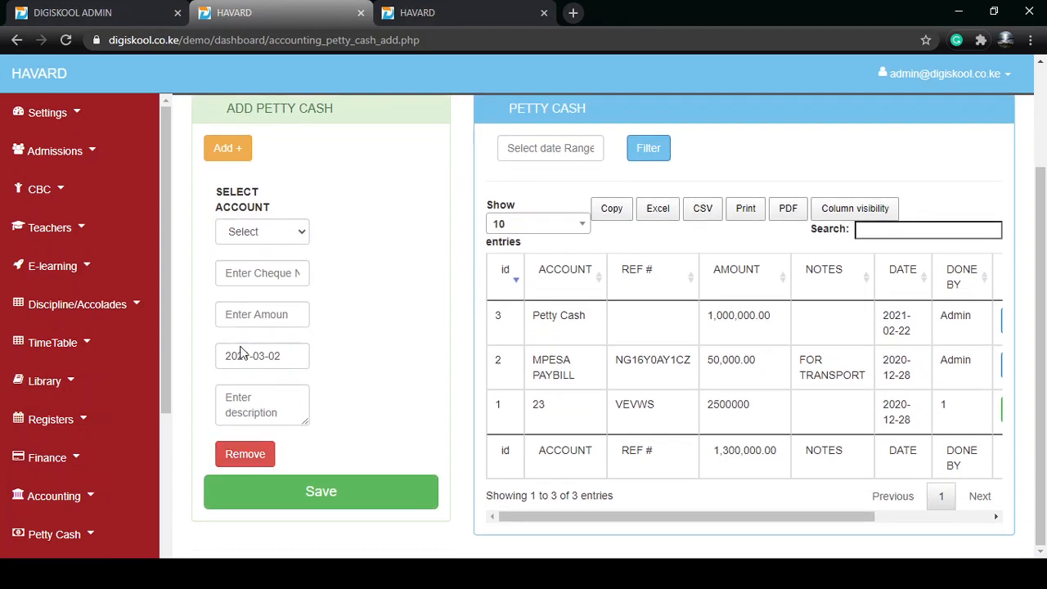
{"action": "left_click", "coordinate": [243, 232]}
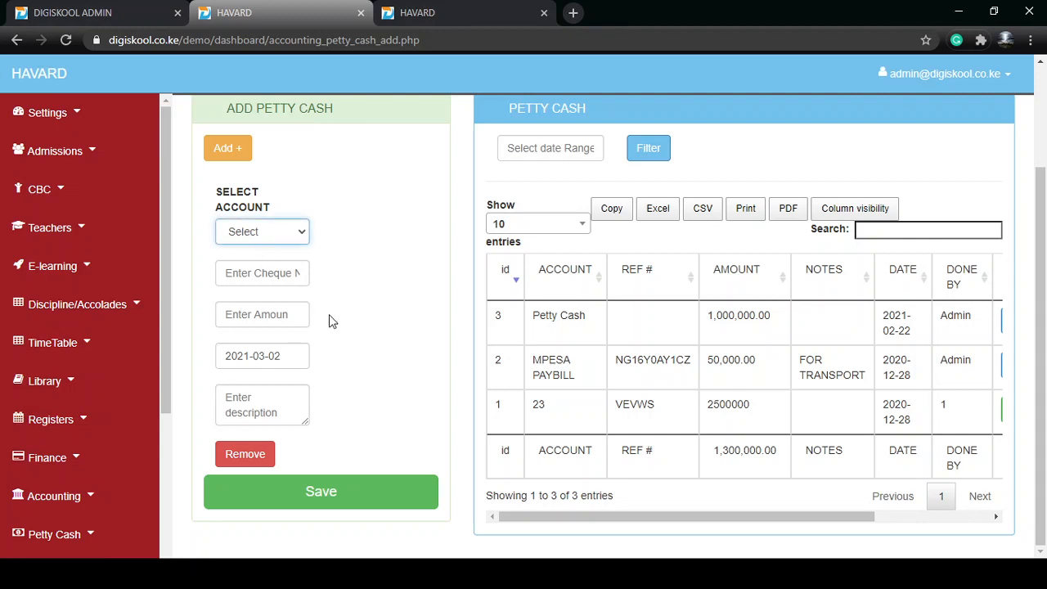
{"action": "left_click", "coordinate": [267, 293]}
{"action": "left_click", "coordinate": [253, 280]}
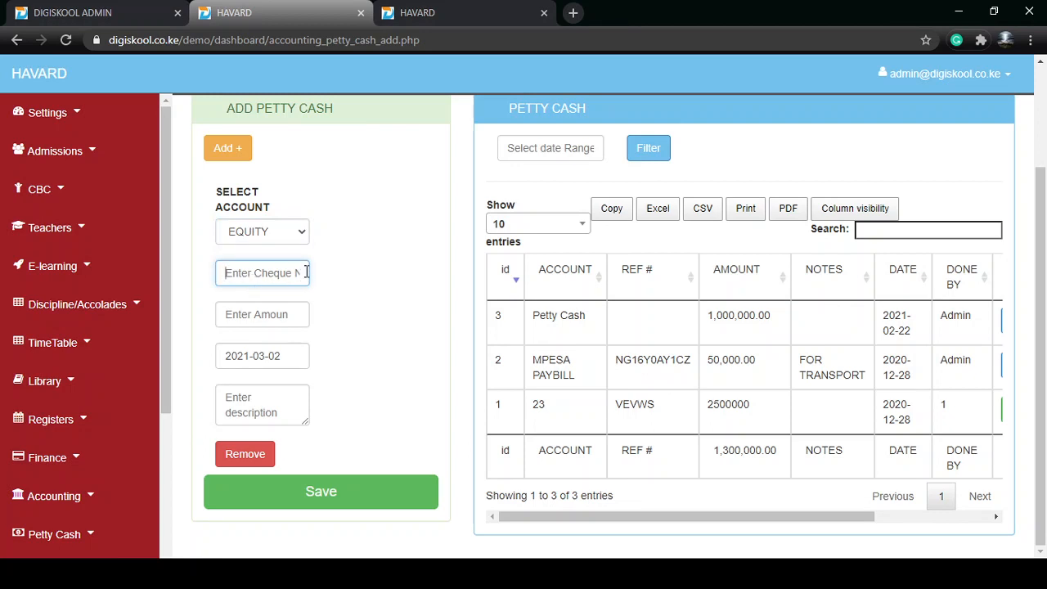
{"action": "left_click", "coordinate": [255, 304]}
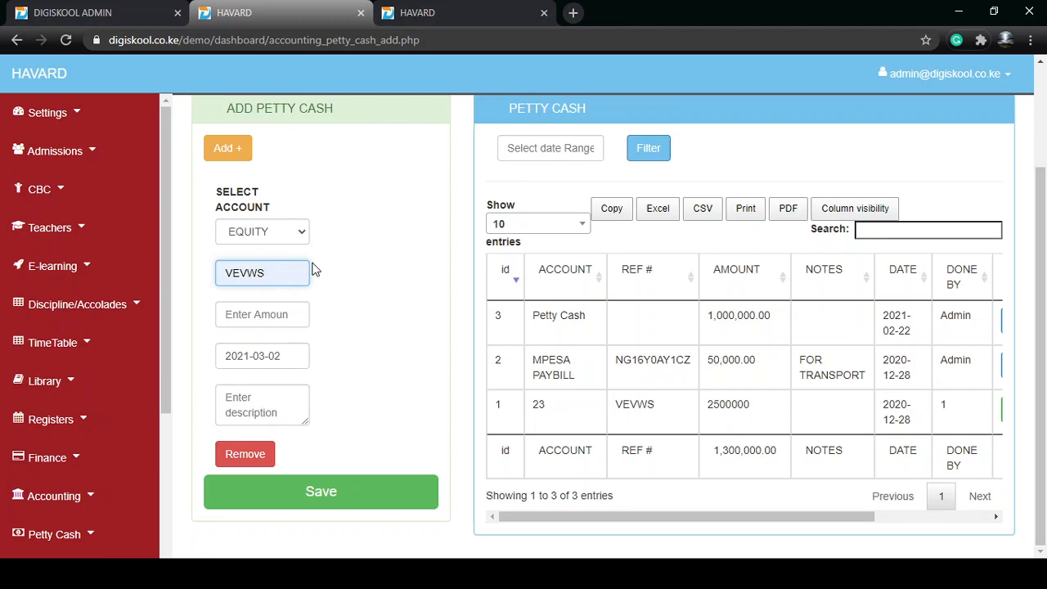
{"action": "type", "text": "AS"}
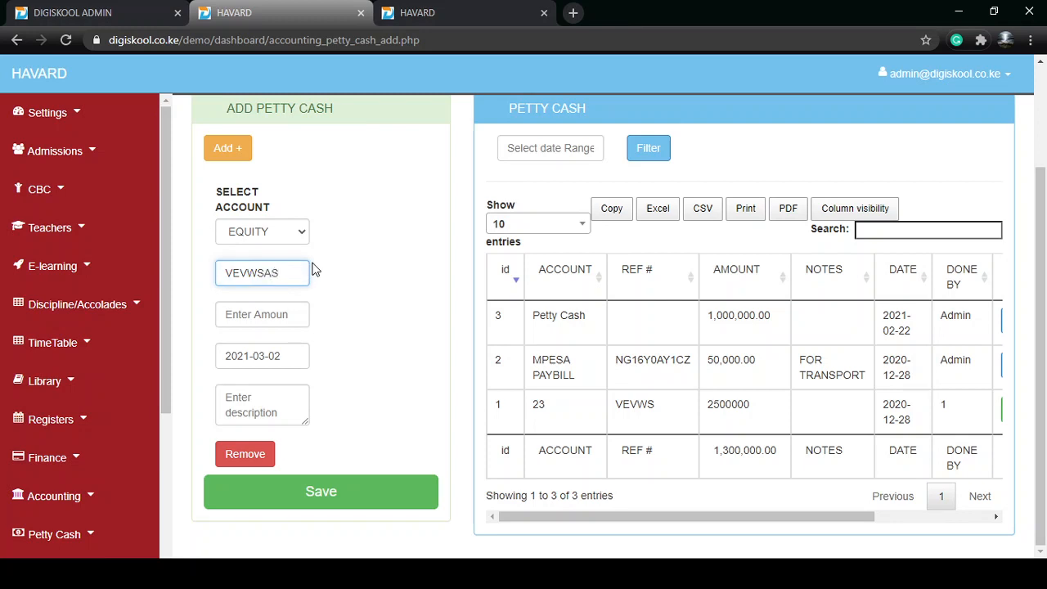
Set the top-up amount to 80000, leave the description empty, and save the petty cash entry
{"action": "left_click", "coordinate": [242, 317]}
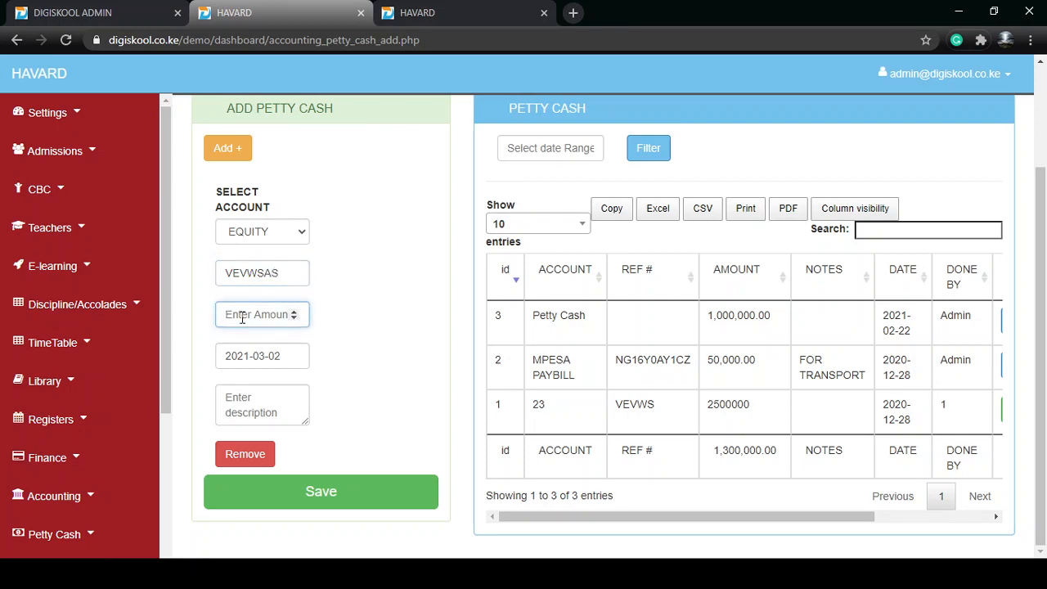
{"action": "type", "text": "80000"}
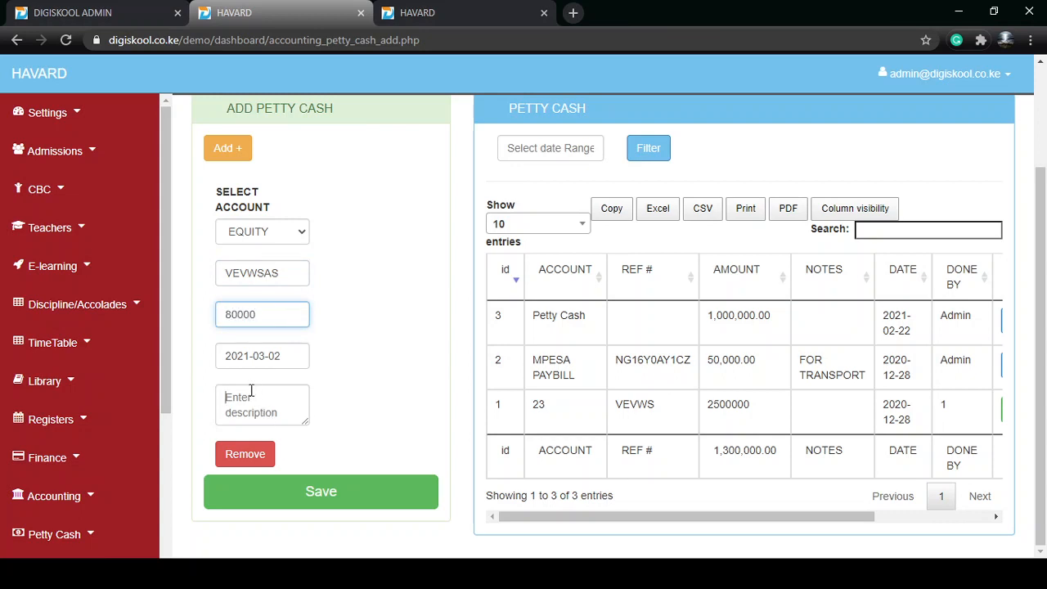
{"action": "left_click", "coordinate": [228, 398]}
{"action": "left_click", "coordinate": [321, 497]}
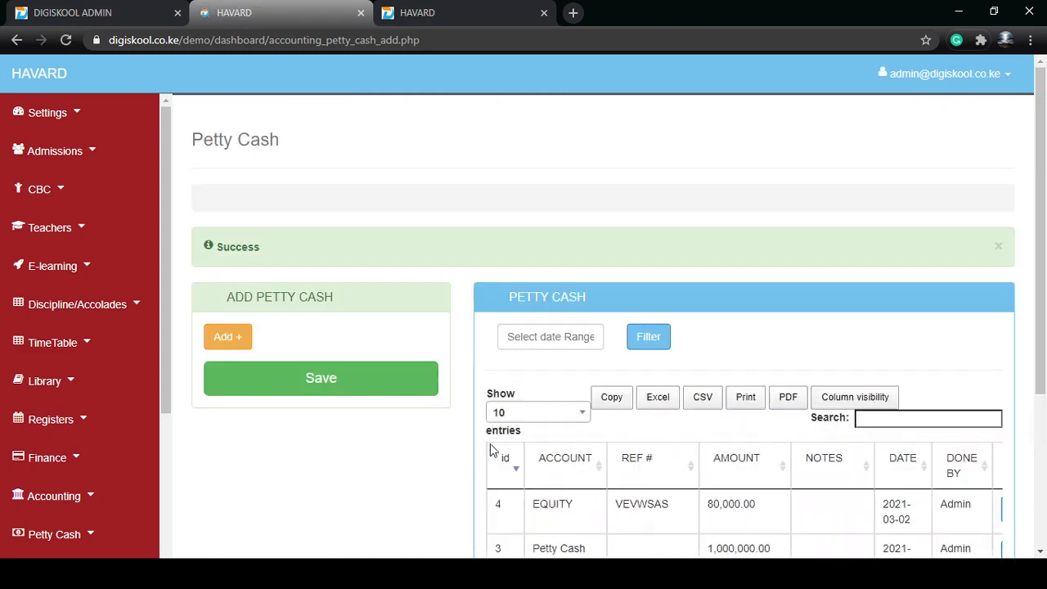
Review the petty cash records across all table columns and dismiss the success notice
{"action": "scroll", "coordinate": [652, 463], "scroll_direction": "down", "scroll_amount": 3}
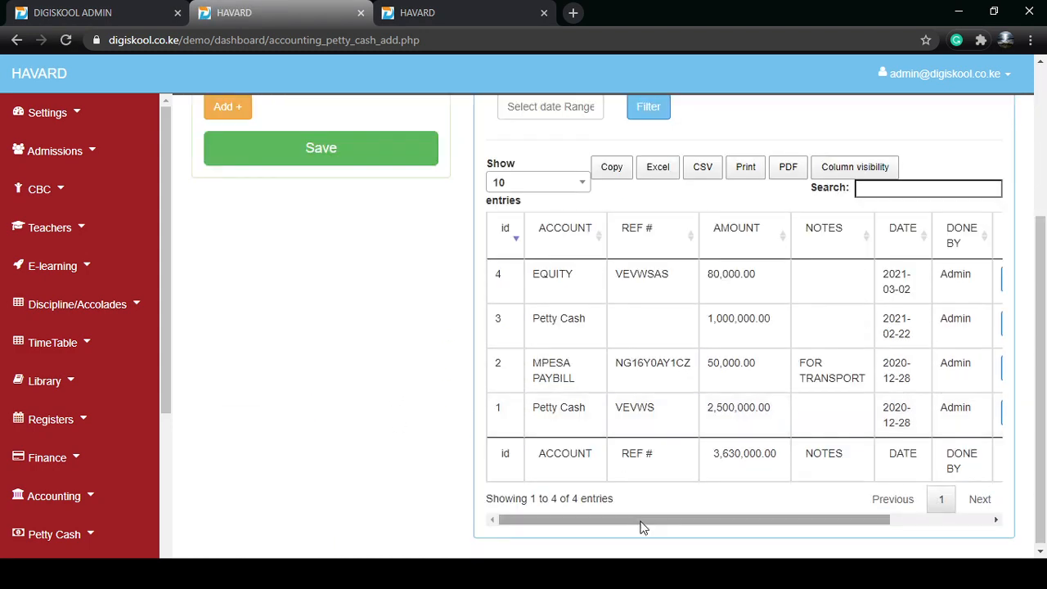
{"action": "left_click_drag", "start_coordinate": [642, 528], "coordinate": [806, 521]}
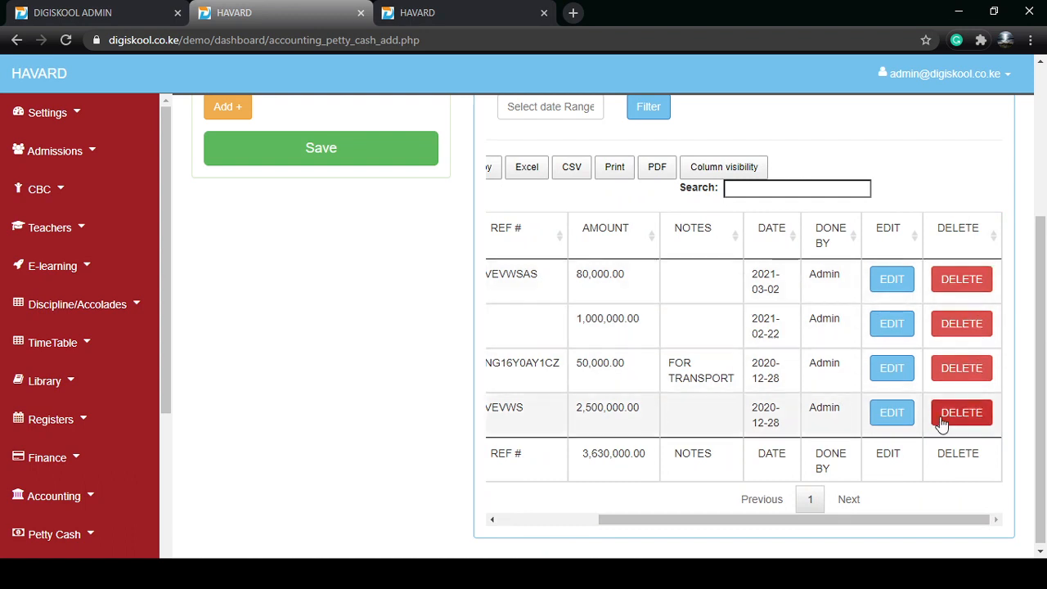
{"action": "scroll", "coordinate": [943, 423], "scroll_direction": "down", "scroll_amount": 1}
{"action": "left_click_drag", "start_coordinate": [849, 519], "coordinate": [671, 516]}
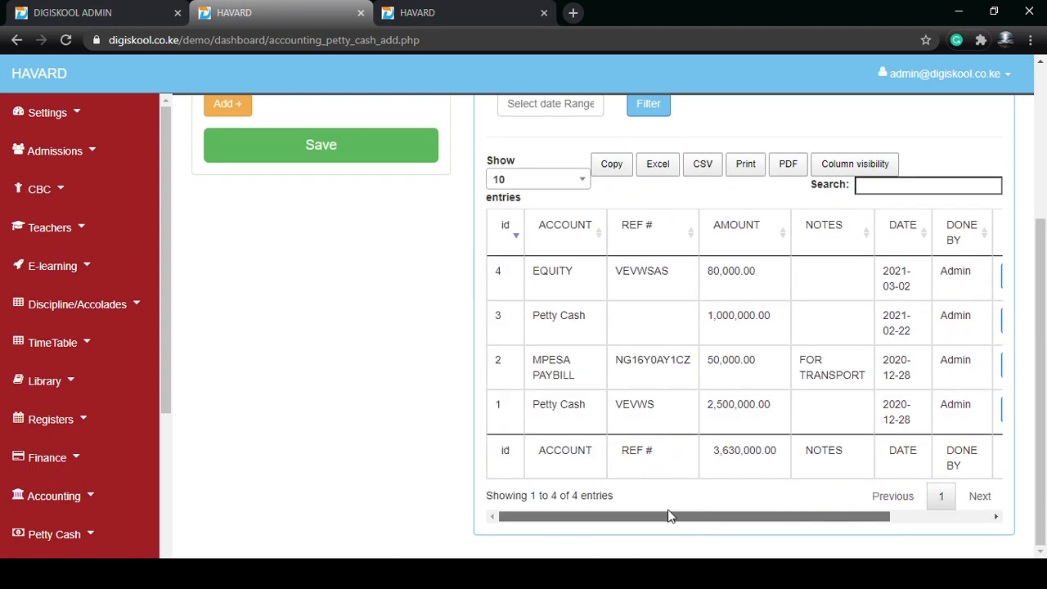
{"action": "scroll", "coordinate": [395, 262], "scroll_direction": "up", "scroll_amount": 3}
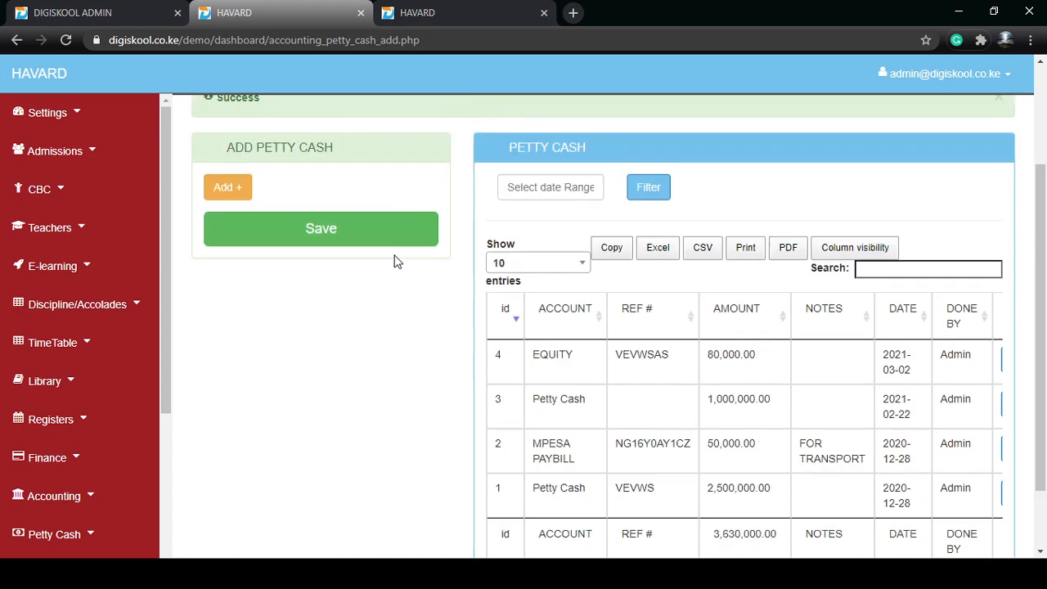
{"action": "left_click", "coordinate": [999, 247]}
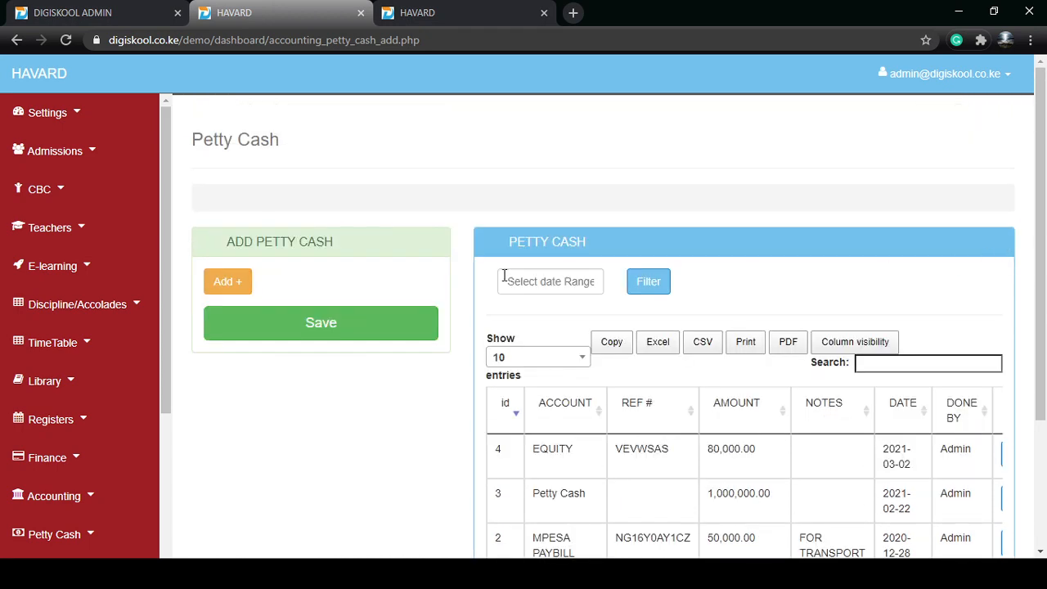
Open the Petty Cash Vouchers page
{"action": "scroll", "coordinate": [82, 401], "scroll_direction": "down", "scroll_amount": 3}
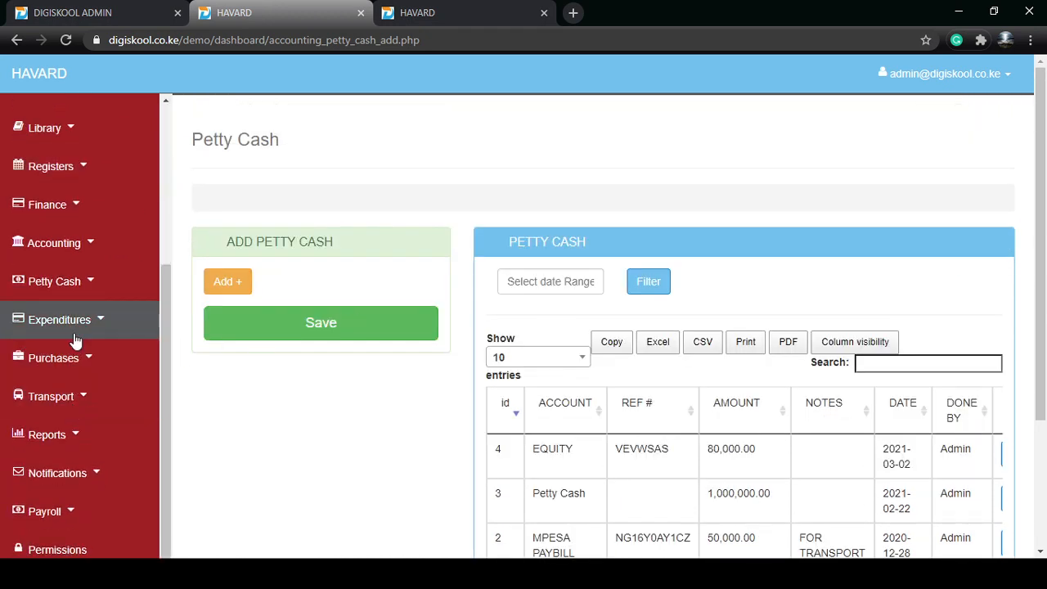
{"action": "left_click", "coordinate": [77, 283]}
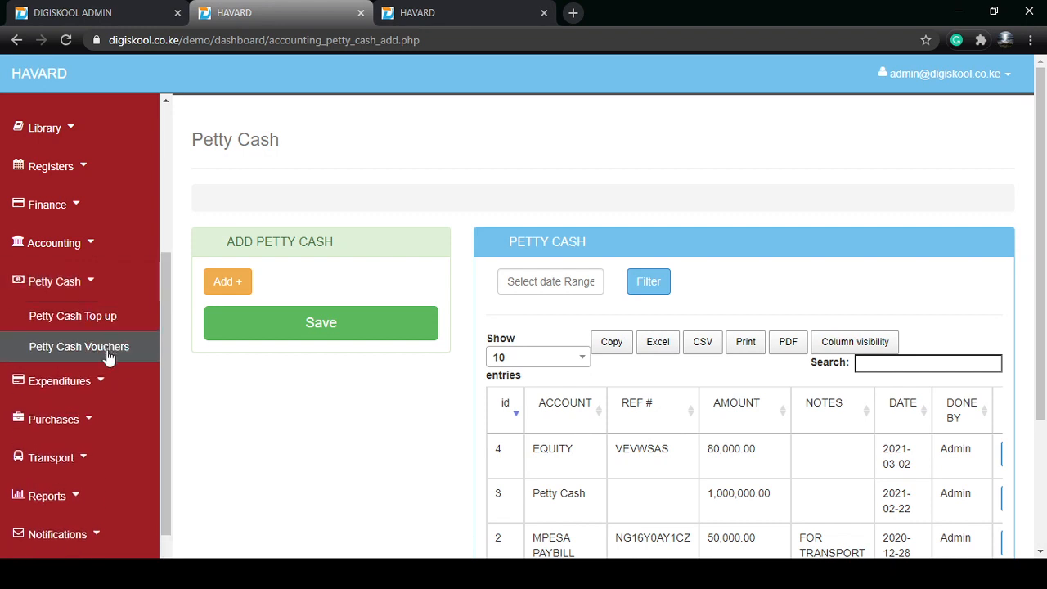
{"action": "left_click", "coordinate": [107, 352]}
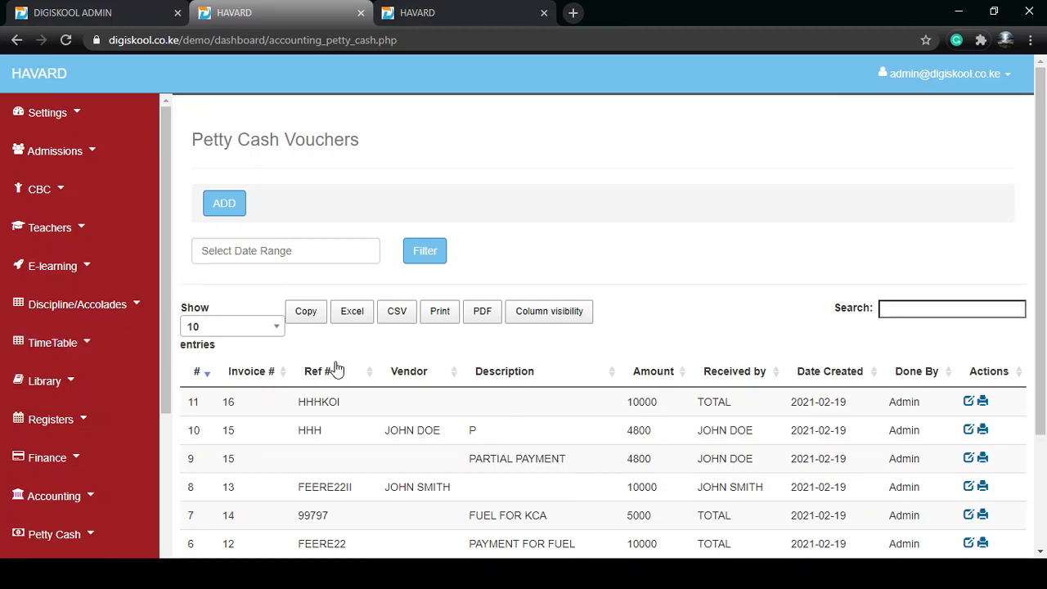
Start a new petty cash voucher and mark it as an invoice payment
{"action": "left_click", "coordinate": [229, 209]}
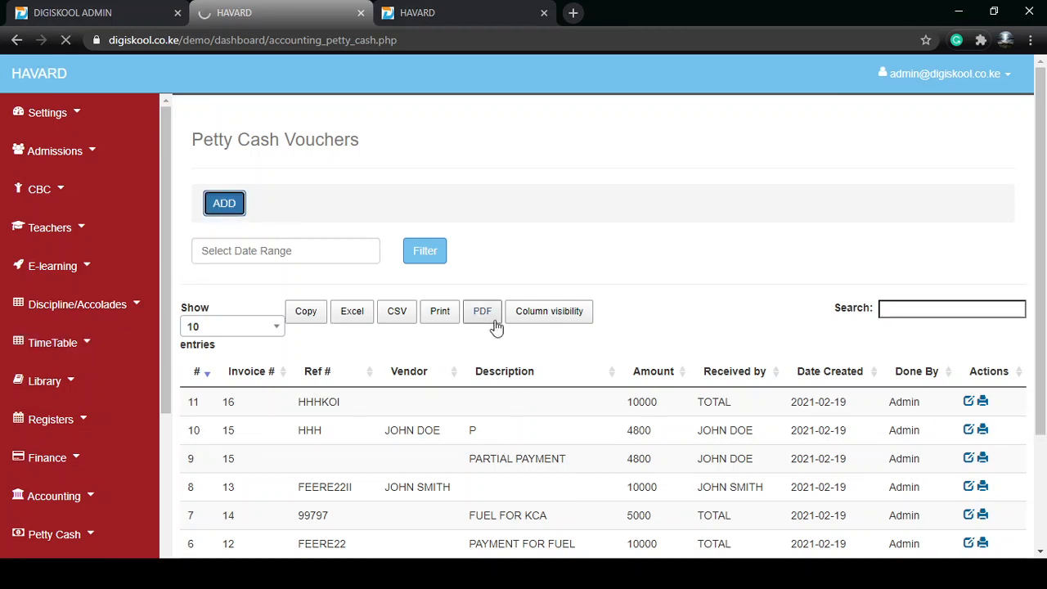
{"action": "scroll", "coordinate": [409, 282], "scroll_direction": "down", "scroll_amount": 2}
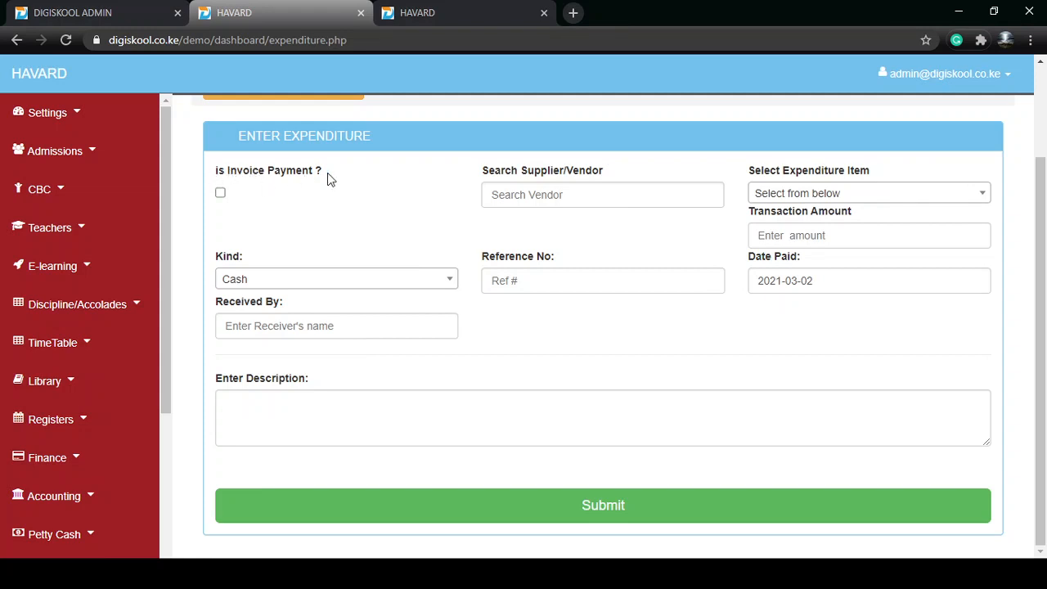
{"action": "left_click", "coordinate": [221, 194]}
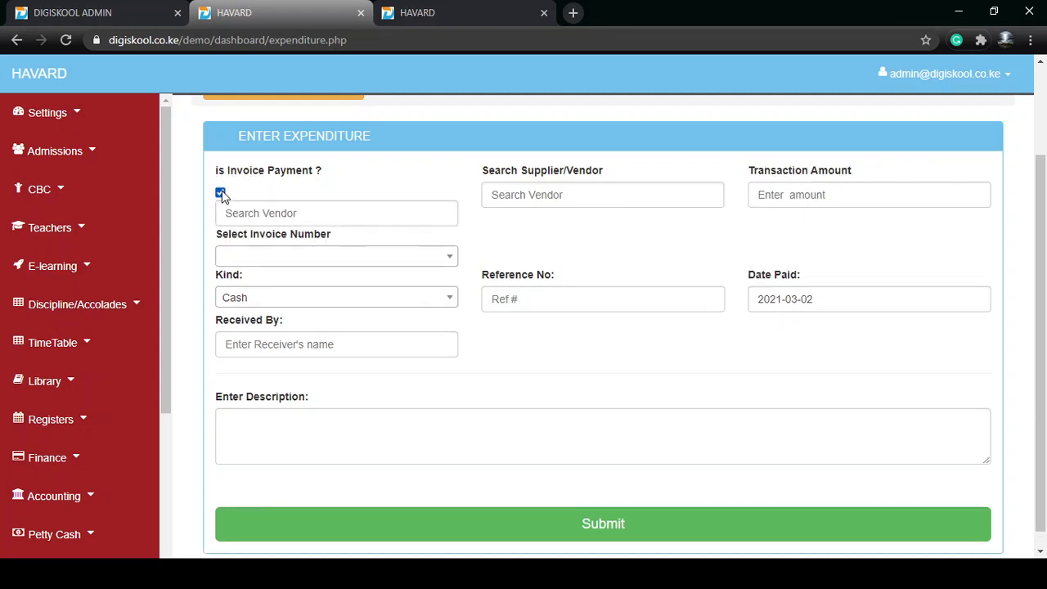
Choose the vendor from FEED for the invoice payment and open its invoice number choices
{"action": "left_click", "coordinate": [336, 210]}
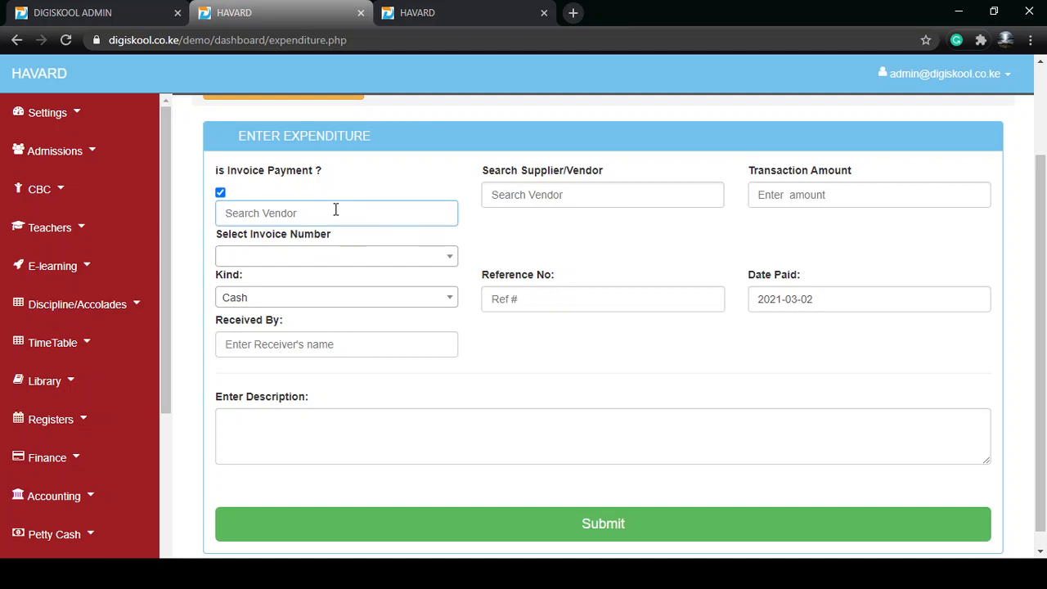
{"action": "left_click", "coordinate": [315, 257]}
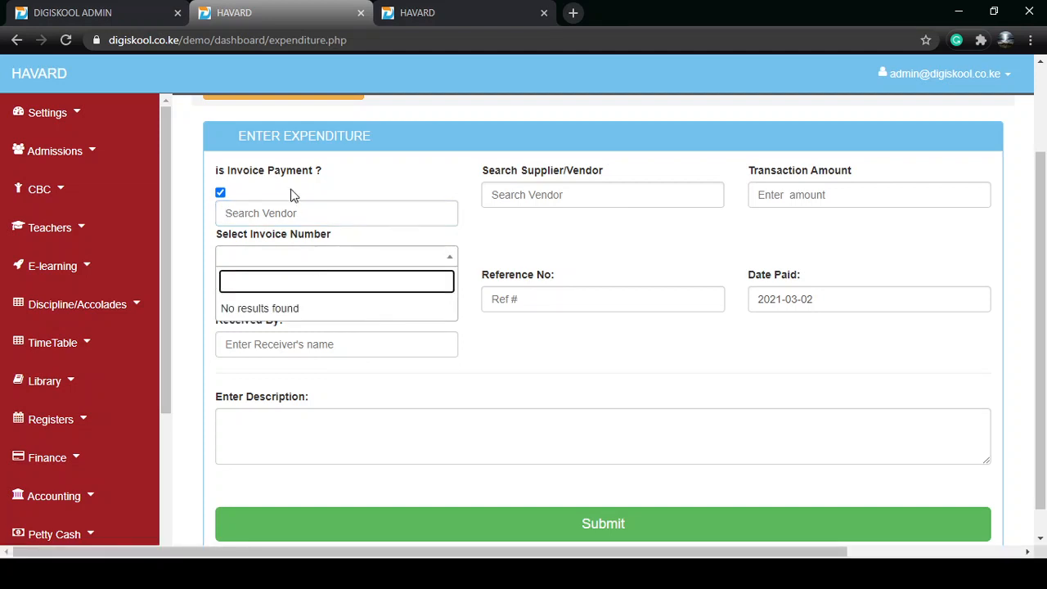
{"action": "left_click", "coordinate": [295, 213]}
{"action": "type", "text": "J"}
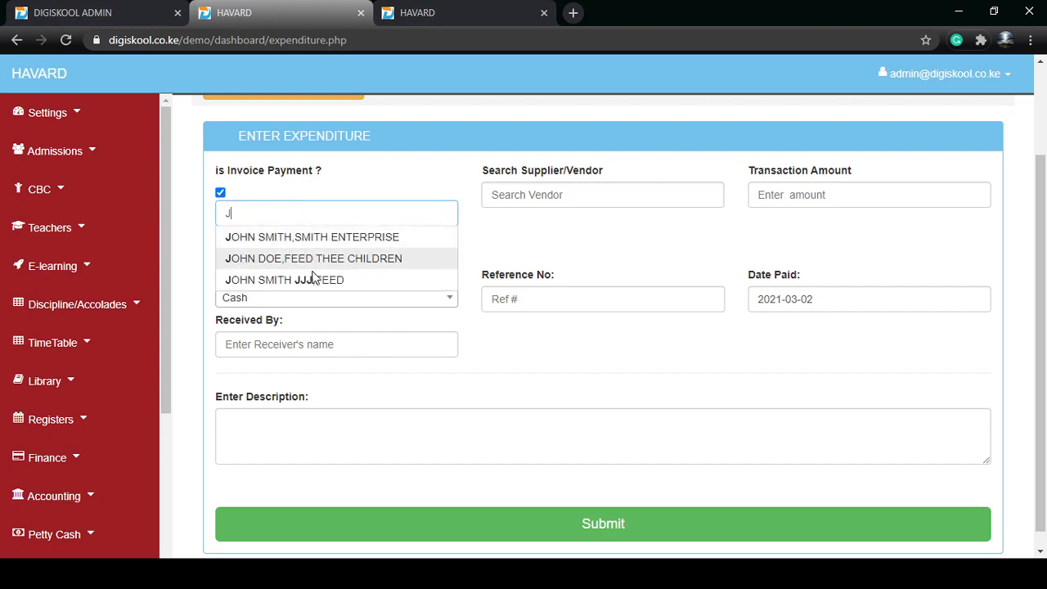
{"action": "left_click", "coordinate": [313, 273]}
{"action": "left_click", "coordinate": [278, 204]}
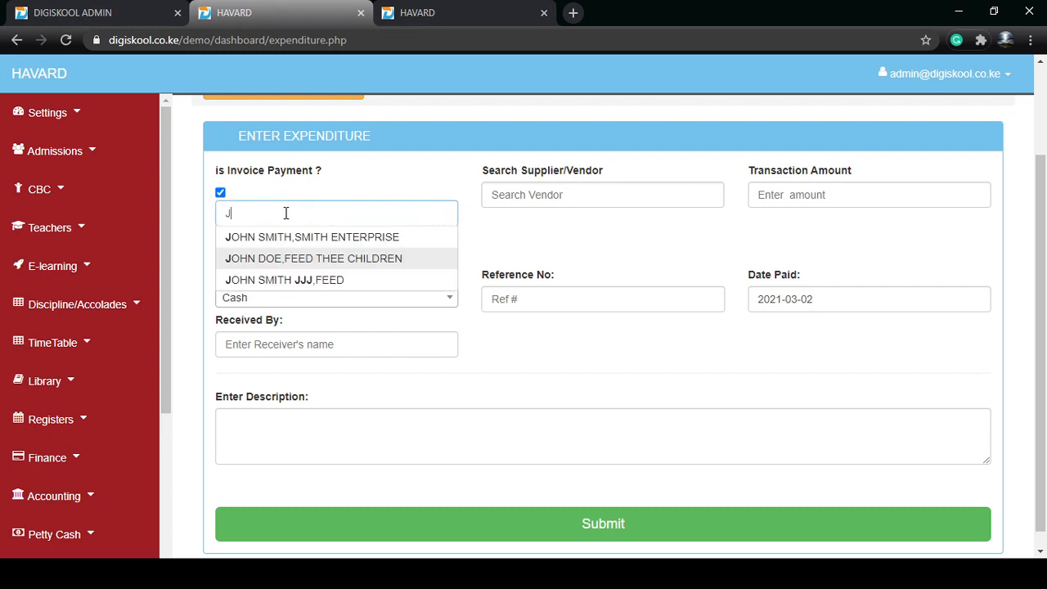
{"action": "left_click", "coordinate": [309, 276]}
{"action": "left_click", "coordinate": [288, 259]}
{"action": "left_click", "coordinate": [287, 258]}
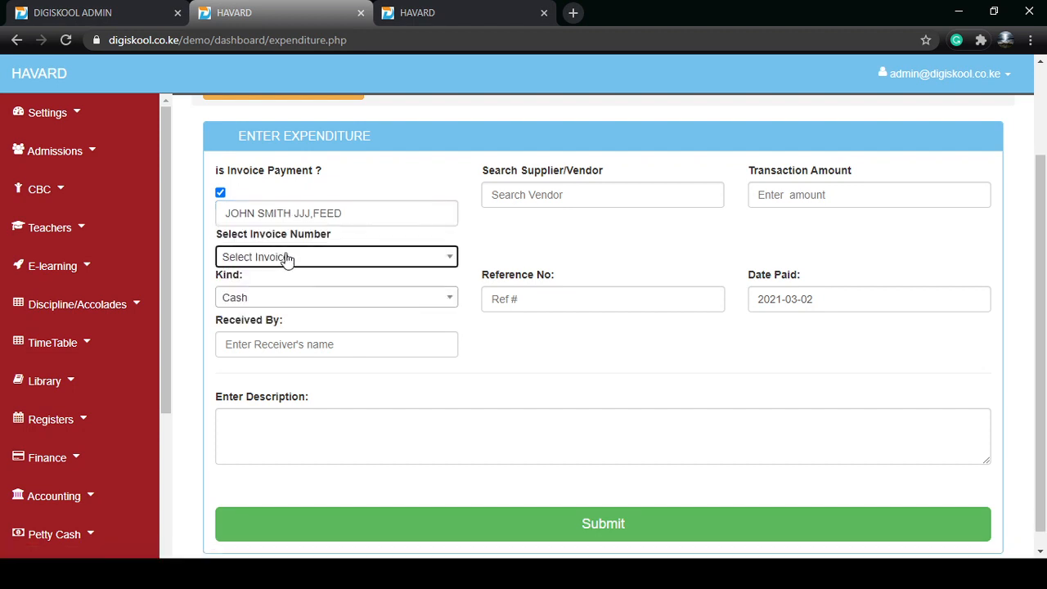
{"action": "left_click", "coordinate": [288, 259]}
Change the invoice vendor to the one from FEED THEE CHILDREN and check the invoices available for it
{"action": "left_click", "coordinate": [311, 217]}
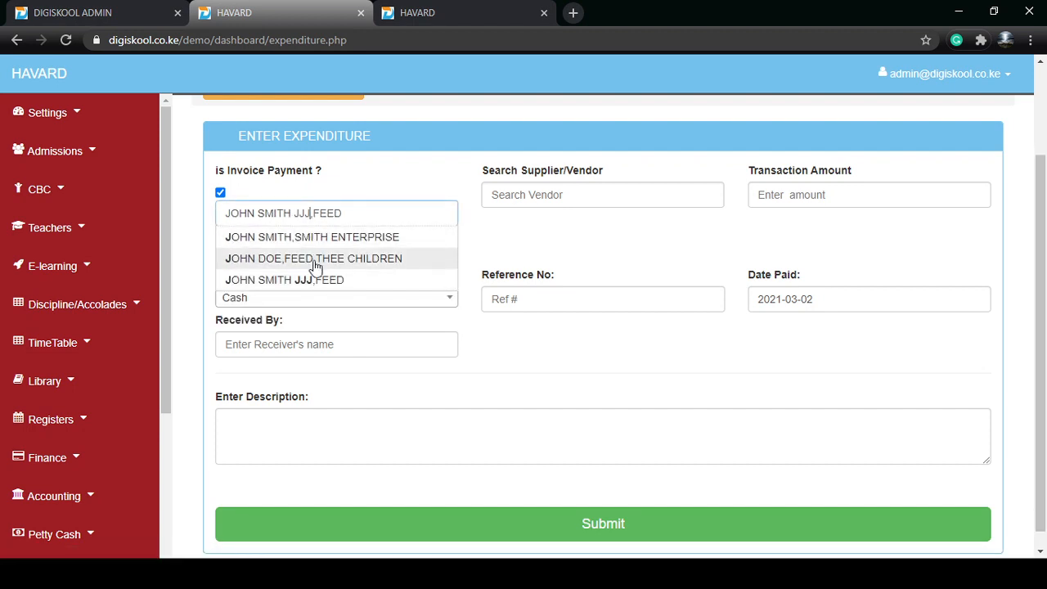
{"action": "left_click", "coordinate": [313, 268]}
{"action": "left_click", "coordinate": [305, 256]}
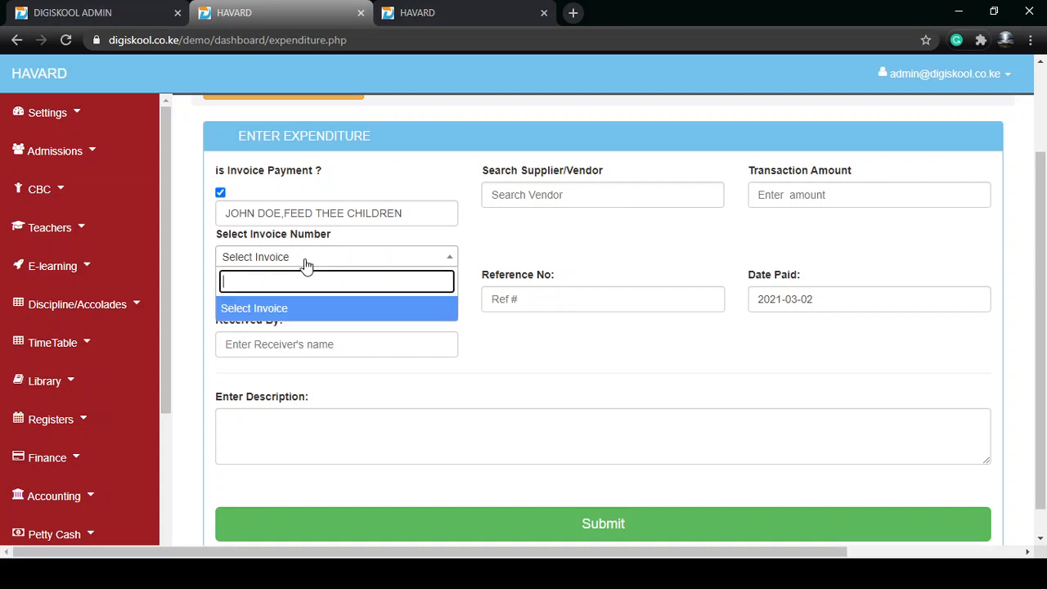
{"action": "left_click", "coordinate": [305, 260]}
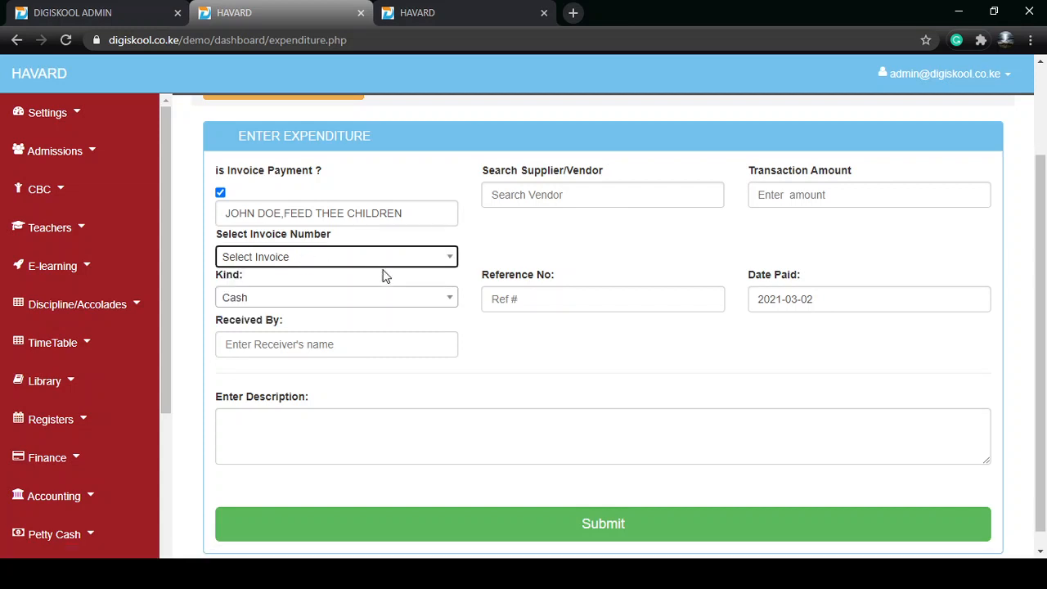
Check the payment kinds offered, then look at the receiver and reference number fields
{"action": "left_click", "coordinate": [334, 299]}
{"action": "left_click", "coordinate": [336, 301]}
{"action": "left_click", "coordinate": [335, 300]}
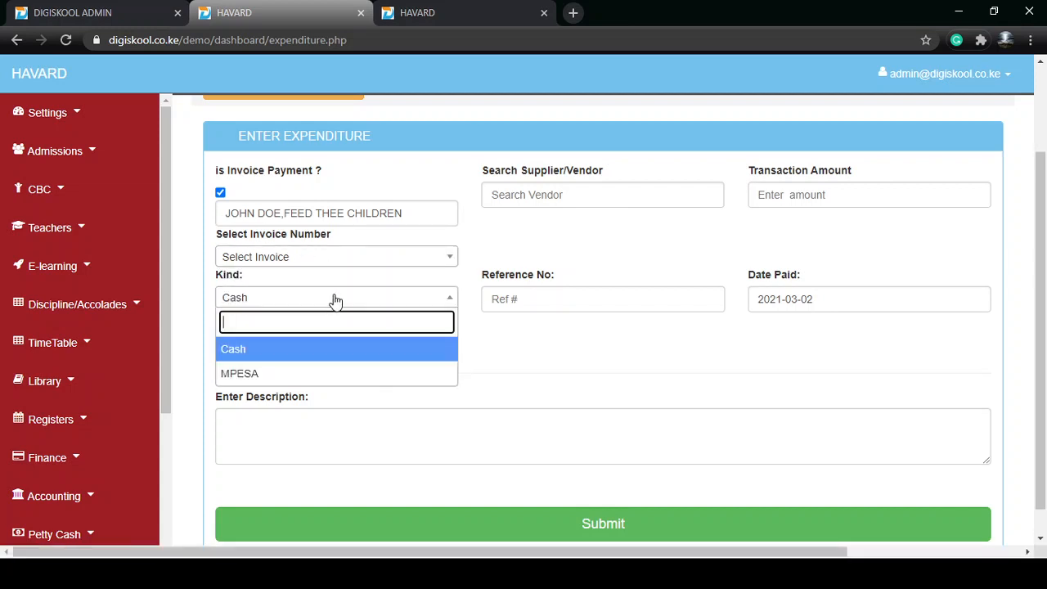
{"action": "left_click", "coordinate": [335, 300]}
{"action": "left_click", "coordinate": [342, 349]}
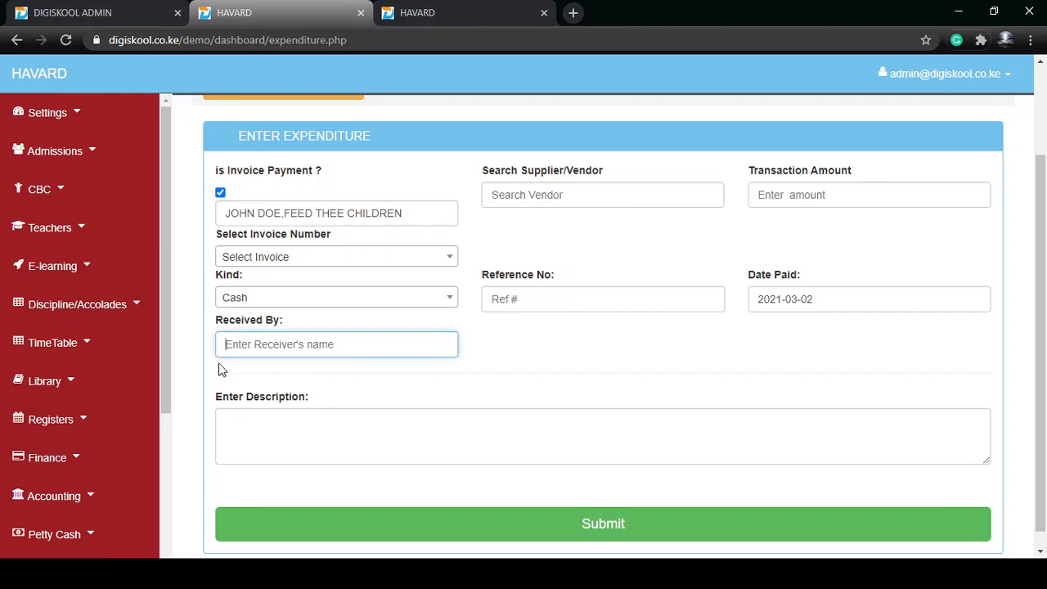
{"action": "left_click", "coordinate": [529, 314]}
{"action": "left_click", "coordinate": [535, 302]}
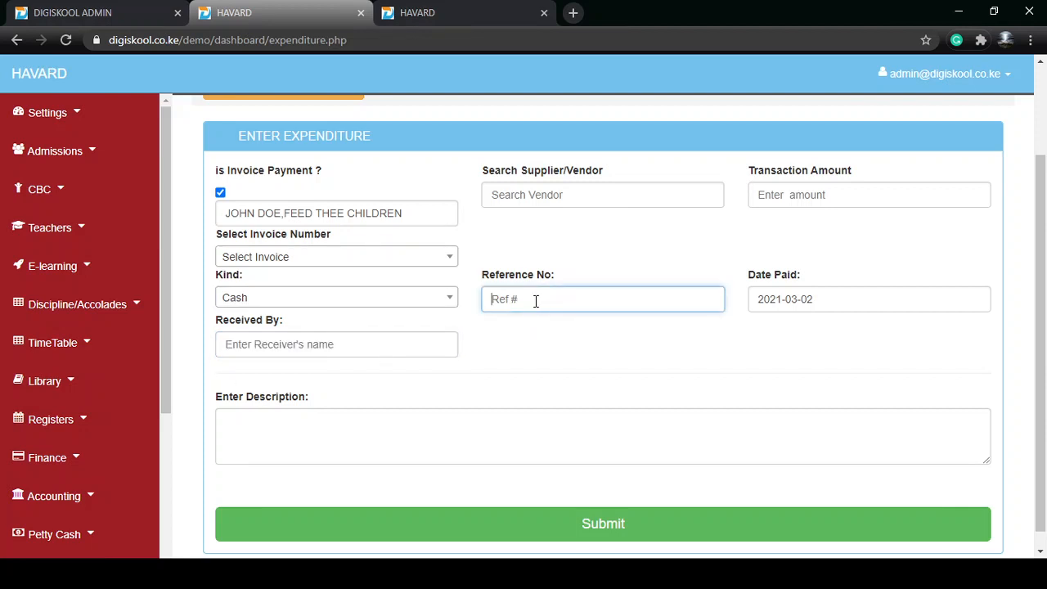
Search the suppliers with J and set the voucher's supplier to the vendor from FEED
{"action": "left_click", "coordinate": [548, 205]}
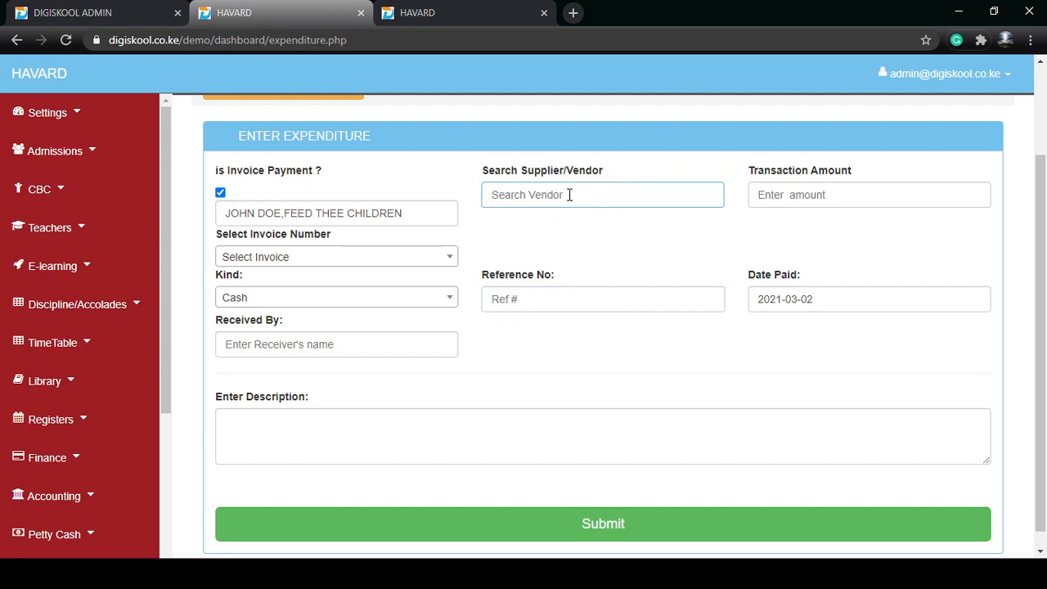
{"action": "type", "text": "J"}
{"action": "left_click", "coordinate": [565, 260]}
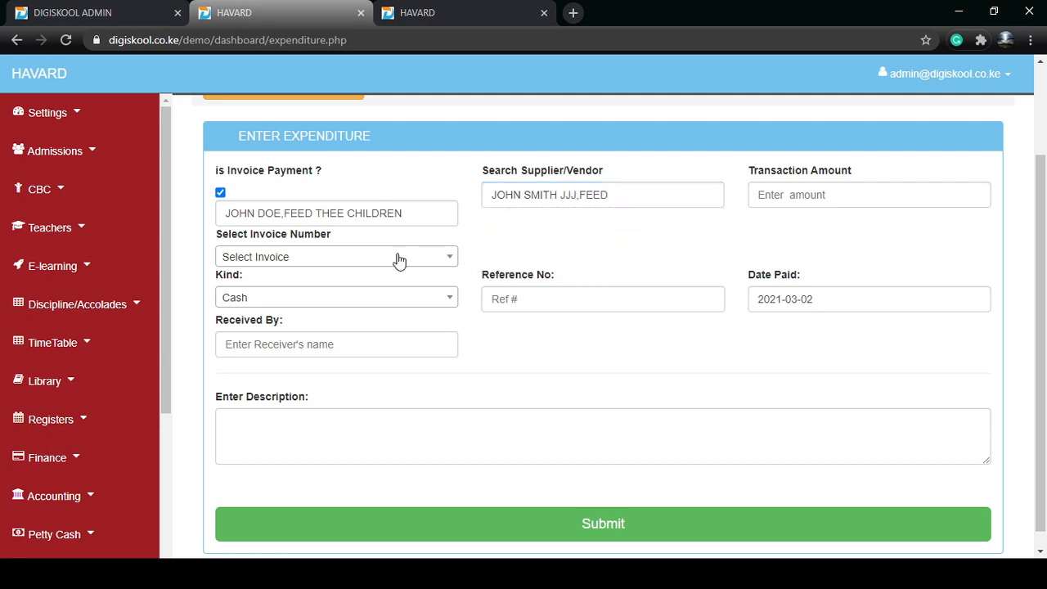
Switch the invoice payment vendor to the one from FEED and select invoice 17
{"action": "left_click", "coordinate": [411, 214]}
{"action": "left_click", "coordinate": [340, 270]}
{"action": "left_click", "coordinate": [400, 213]}
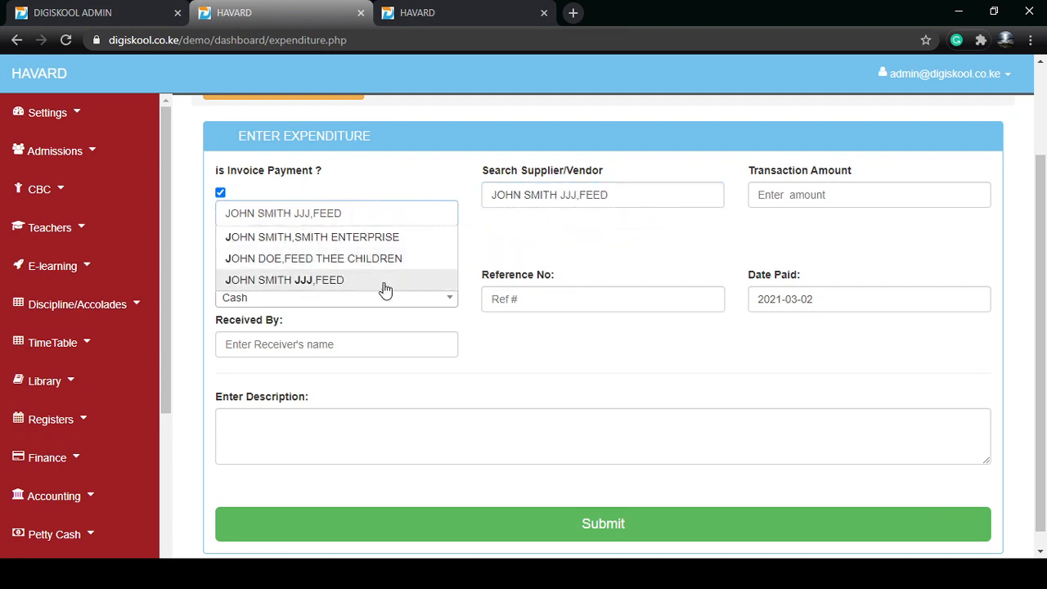
{"action": "left_click", "coordinate": [385, 282]}
{"action": "left_click", "coordinate": [392, 259]}
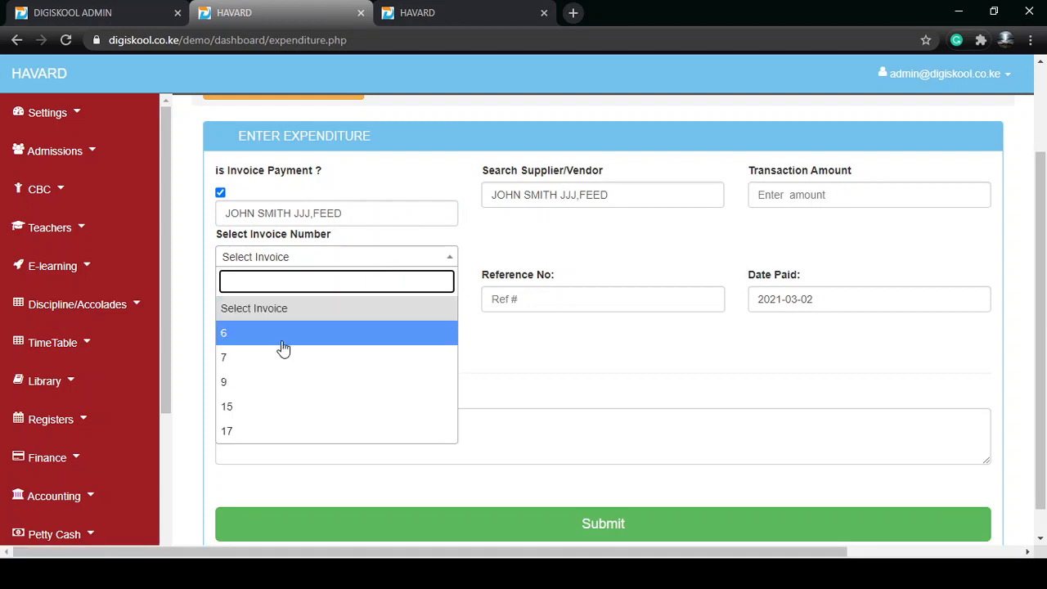
{"action": "scroll", "coordinate": [284, 346], "scroll_direction": "down", "scroll_amount": 1}
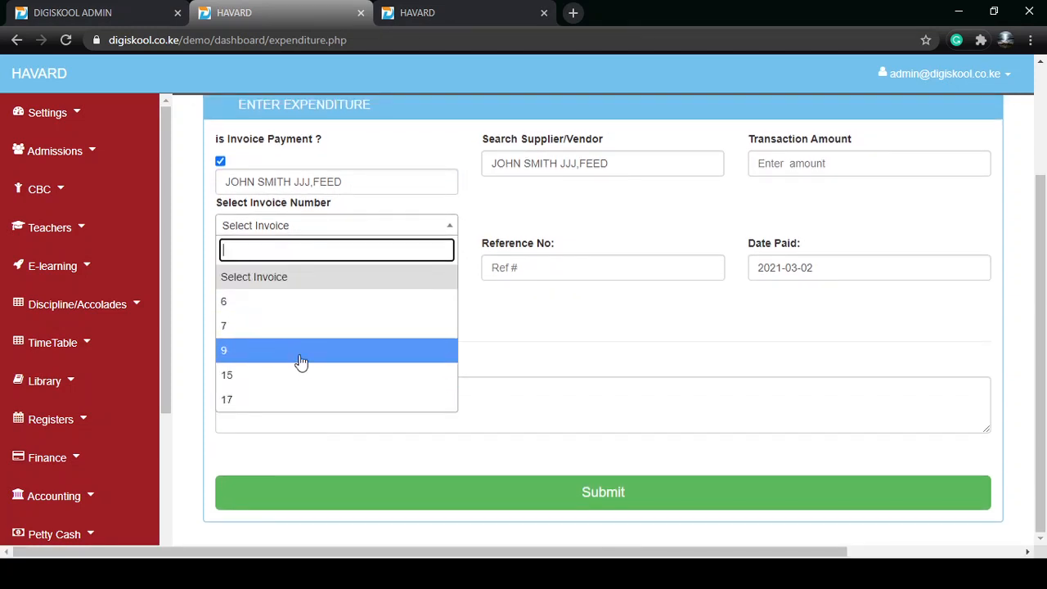
{"action": "left_click", "coordinate": [306, 398]}
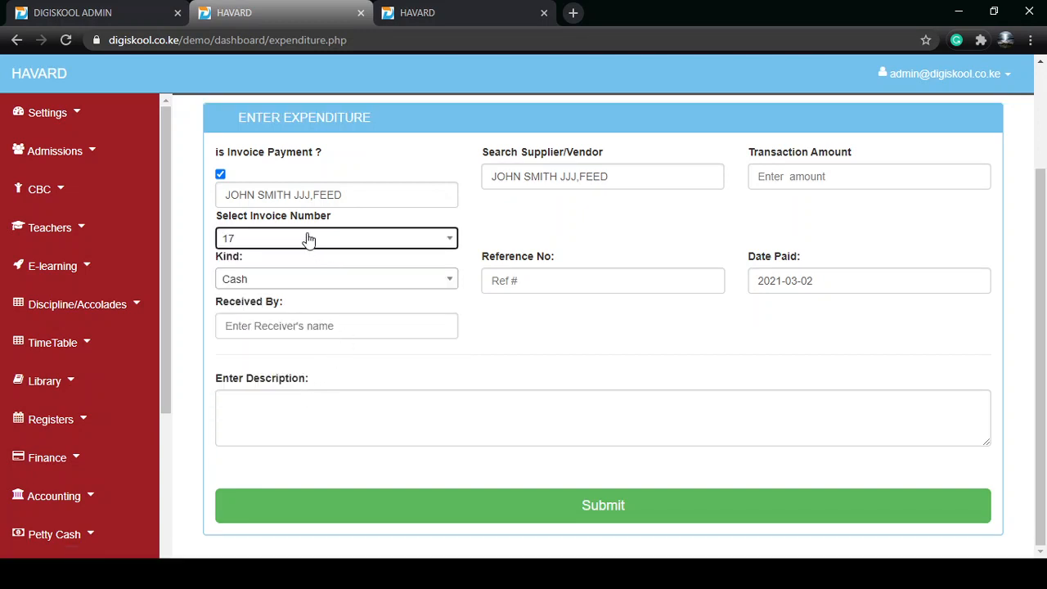
Set the payment kind to MPESA and fill in the receiver's name
{"action": "left_click", "coordinate": [325, 283]}
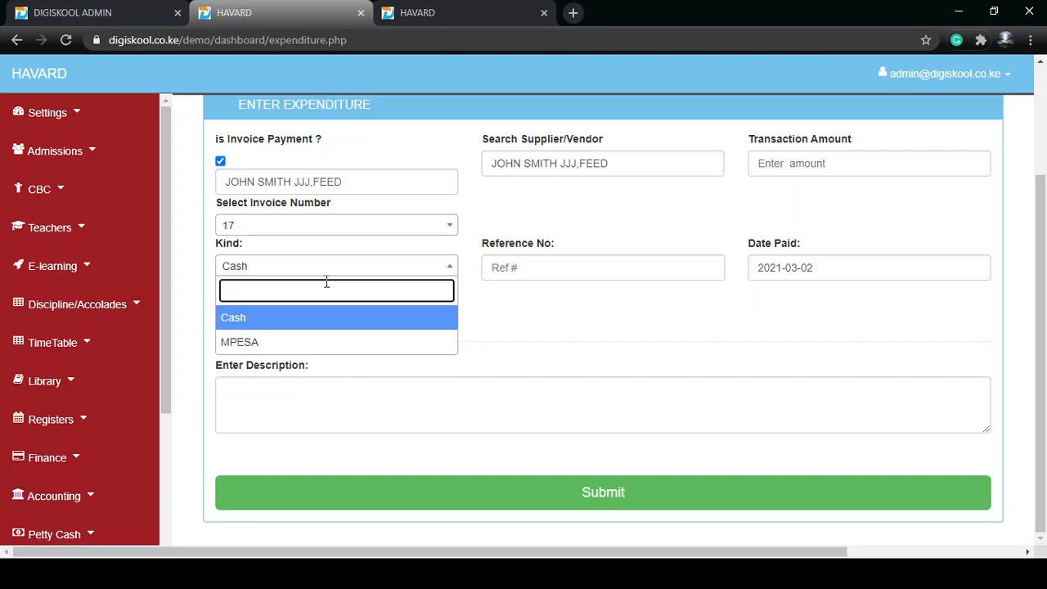
{"action": "left_click", "coordinate": [318, 347]}
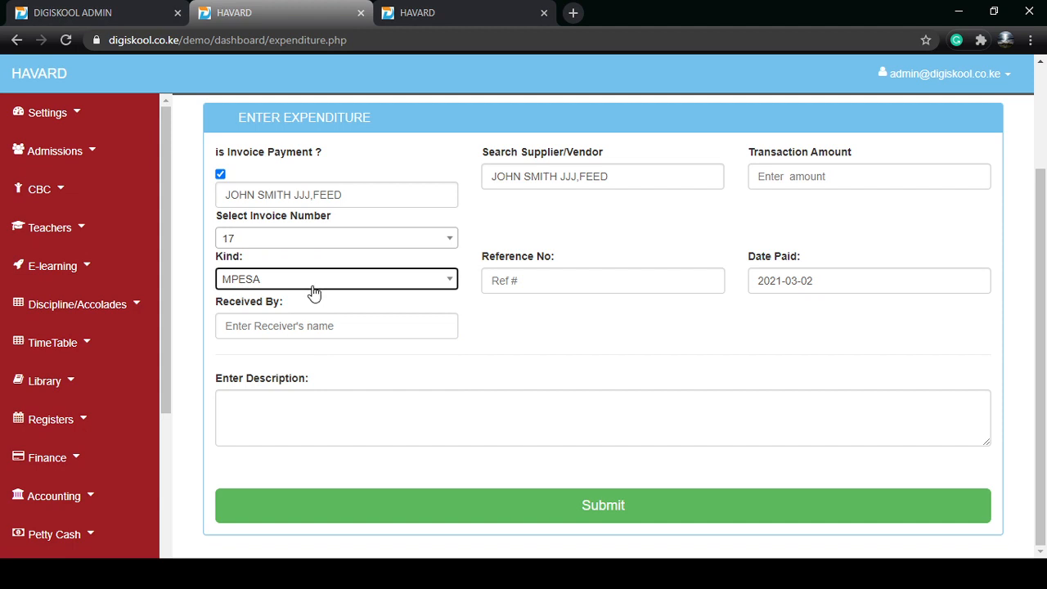
{"action": "left_click", "coordinate": [337, 326]}
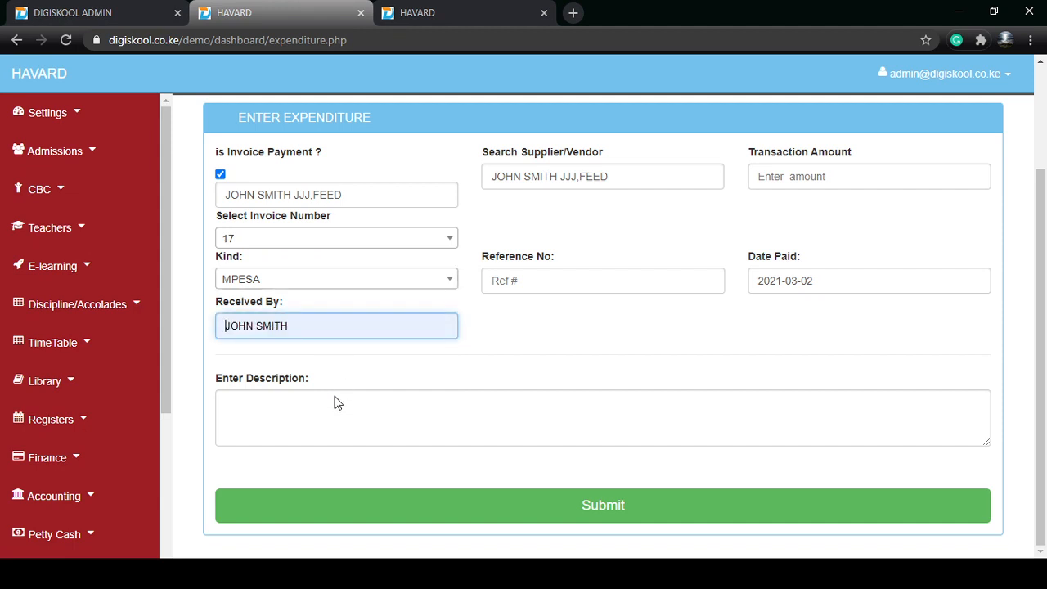
{"action": "left_click", "coordinate": [339, 365]}
{"action": "left_click", "coordinate": [881, 146]}
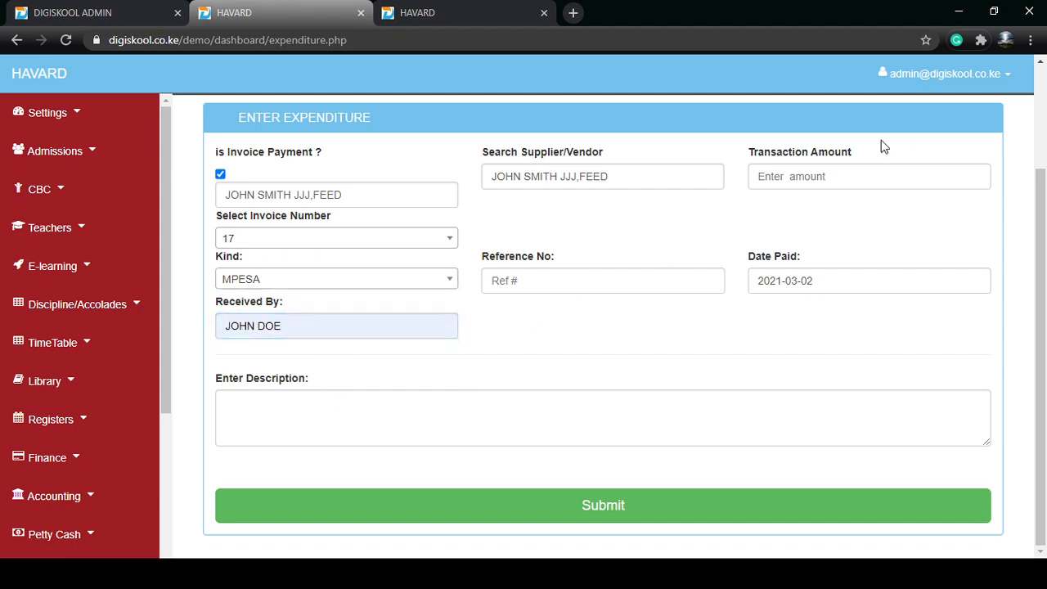
Set the voucher's transaction amount to 4800
{"action": "left_click", "coordinate": [772, 176]}
{"action": "type", "text": "4800"}
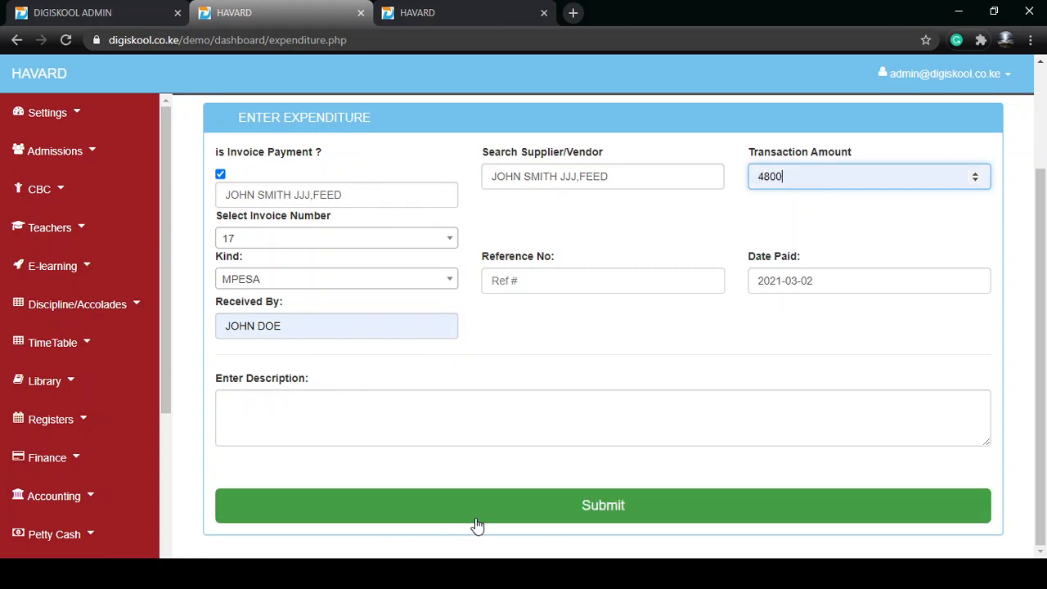
Unmark the voucher as an invoice payment and reselect the vendor from FEED as the supplier
{"action": "scroll", "coordinate": [540, 342], "scroll_direction": "up", "scroll_amount": 2}
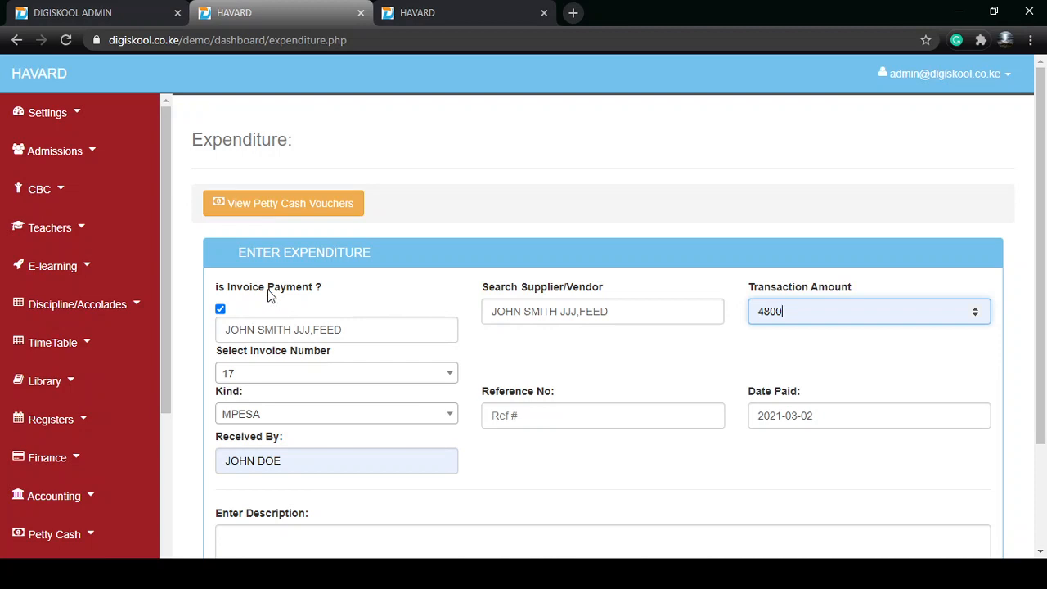
{"action": "left_click", "coordinate": [220, 309]}
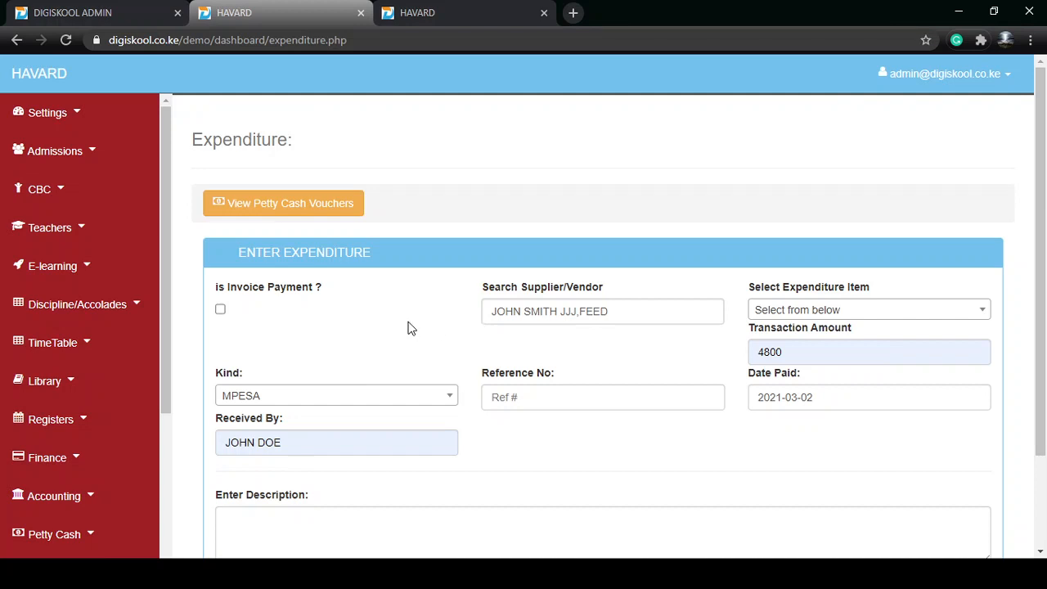
{"action": "left_click", "coordinate": [641, 309]}
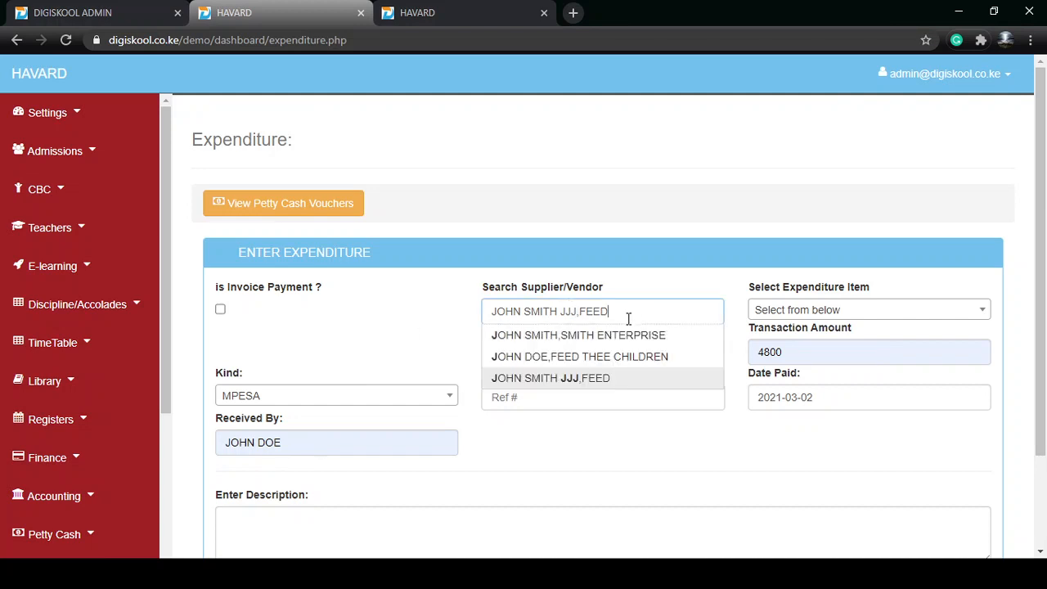
{"action": "left_click", "coordinate": [627, 382]}
Browse the expenditure items and choose FUEL KCA474Y for the voucher
{"action": "left_click", "coordinate": [816, 309]}
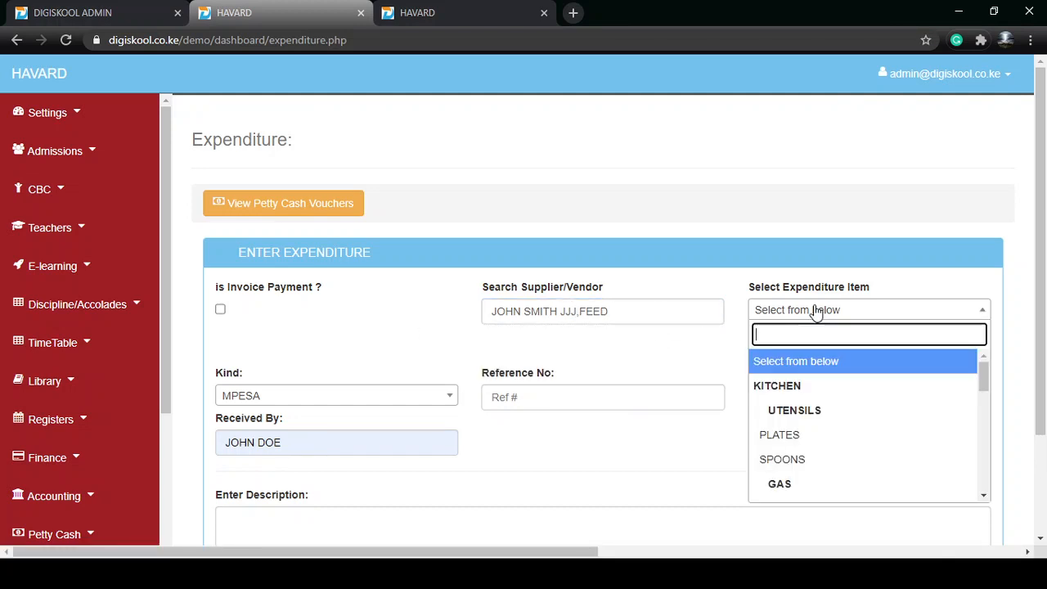
{"action": "scroll", "coordinate": [818, 426], "scroll_direction": "down", "scroll_amount": 6}
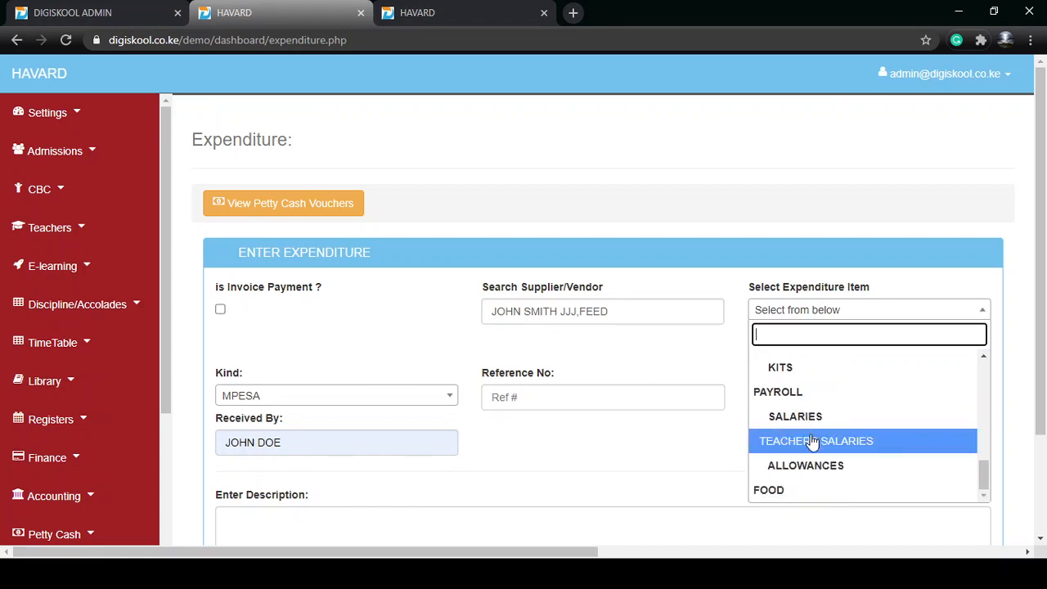
{"action": "scroll", "coordinate": [820, 483], "scroll_direction": "down", "scroll_amount": 3}
{"action": "scroll", "coordinate": [811, 434], "scroll_direction": "up", "scroll_amount": 4}
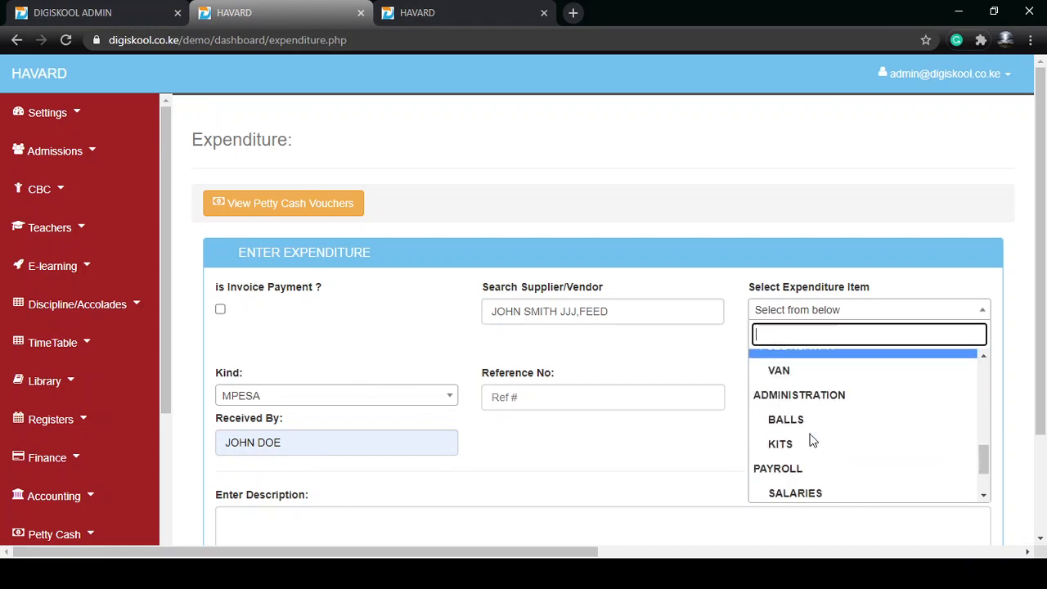
{"action": "scroll", "coordinate": [813, 440], "scroll_direction": "up", "scroll_amount": 3}
{"action": "scroll", "coordinate": [812, 440], "scroll_direction": "down", "scroll_amount": 4}
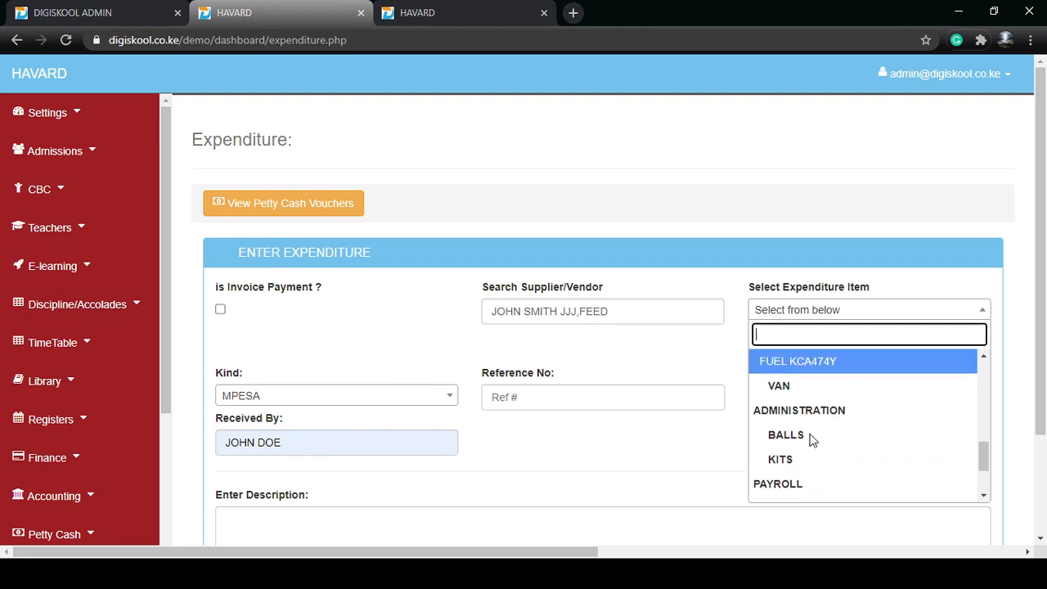
{"action": "scroll", "coordinate": [810, 439], "scroll_direction": "up", "scroll_amount": 1}
{"action": "left_click", "coordinate": [773, 425]}
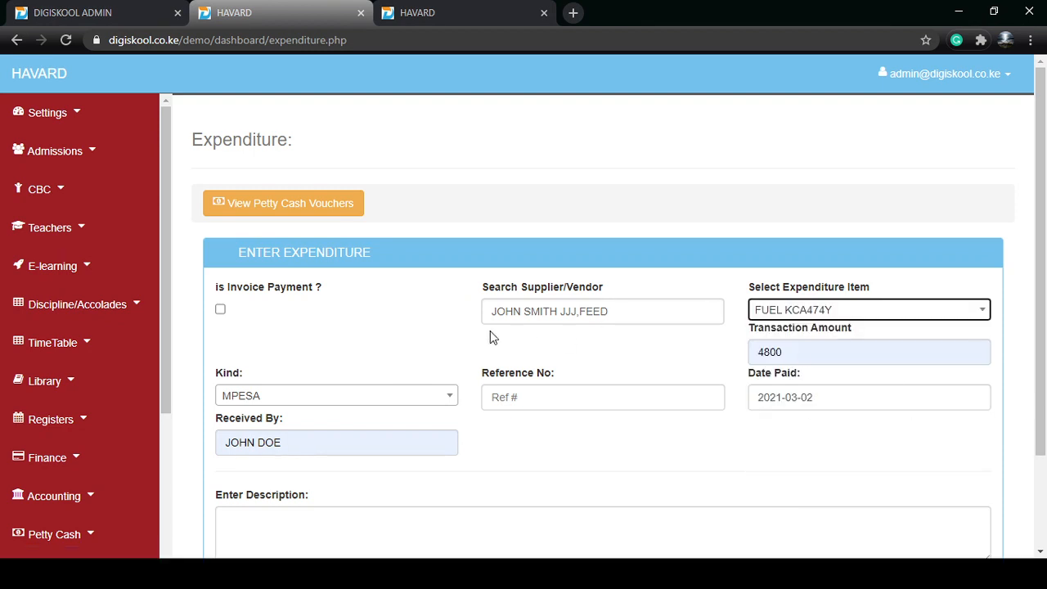
Keep the selected supplier and enter HHHLLL as the payment's reference number
{"action": "left_click", "coordinate": [624, 310]}
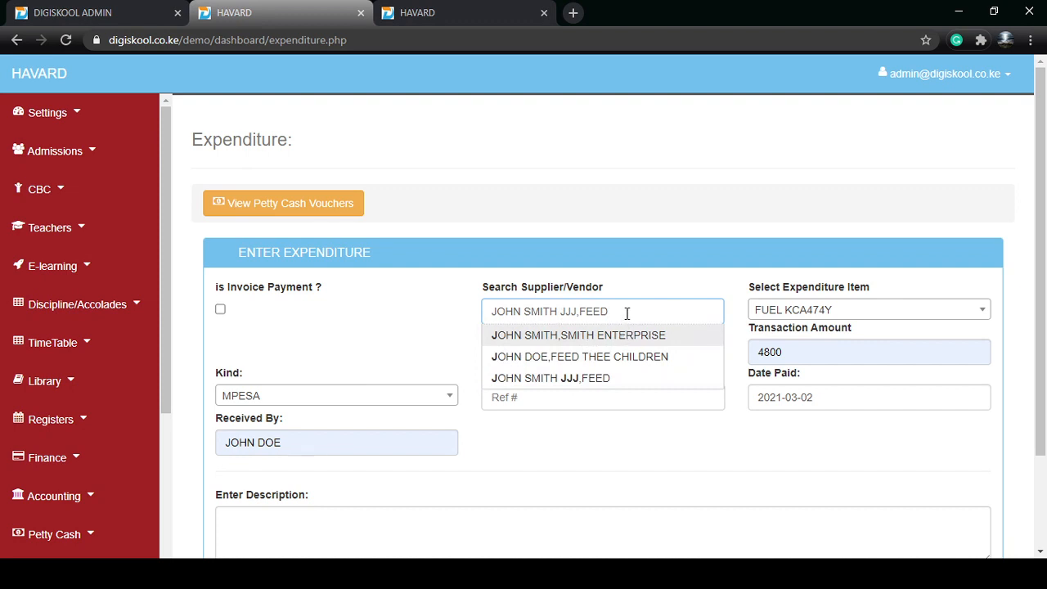
{"action": "left_click", "coordinate": [639, 287]}
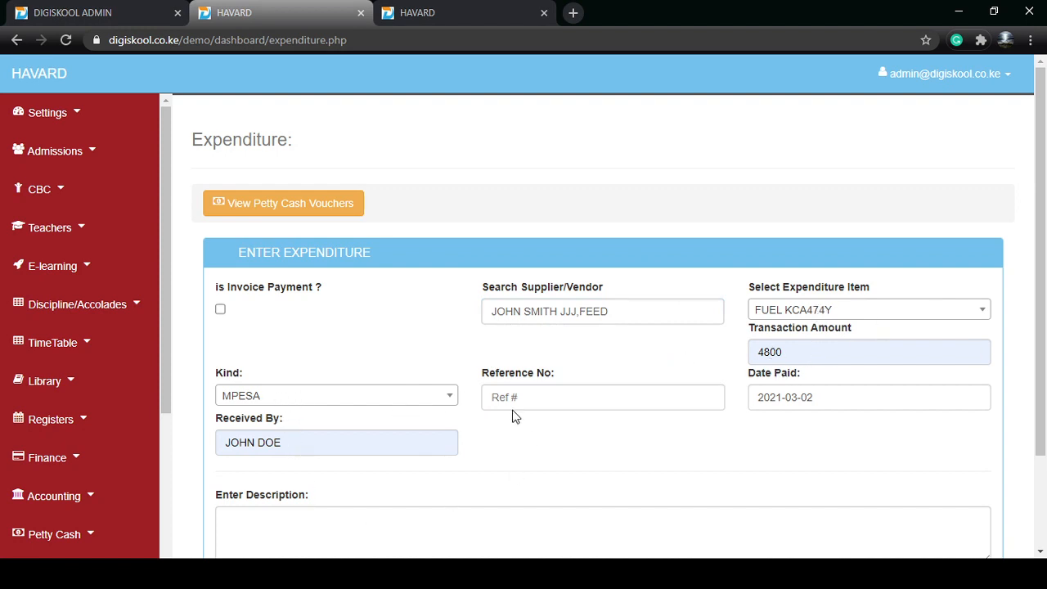
{"action": "left_click", "coordinate": [534, 391]}
{"action": "type", "text": "HHH"}
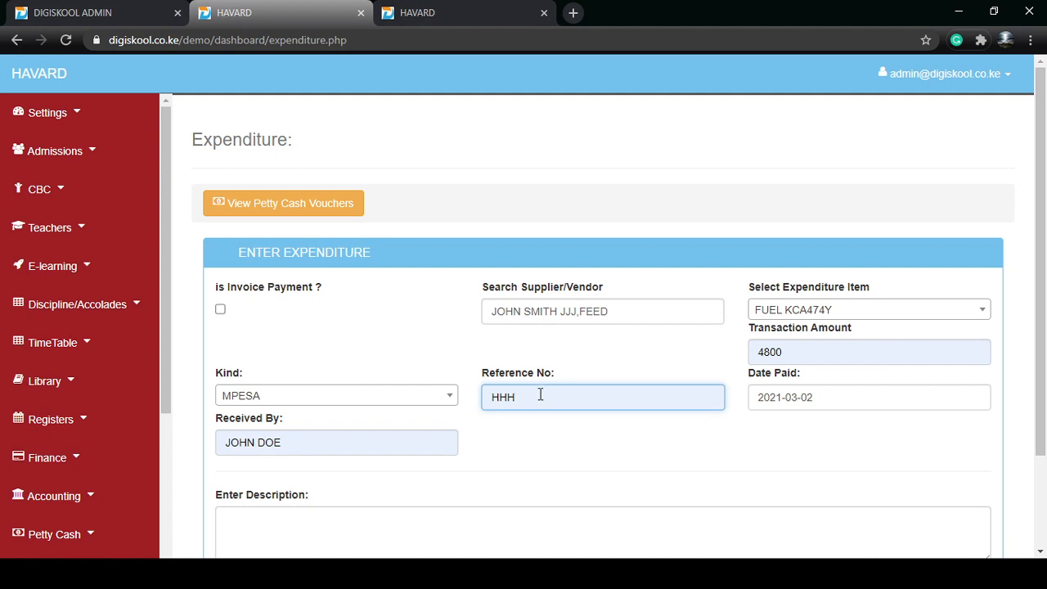
{"action": "type", "text": "LLL"}
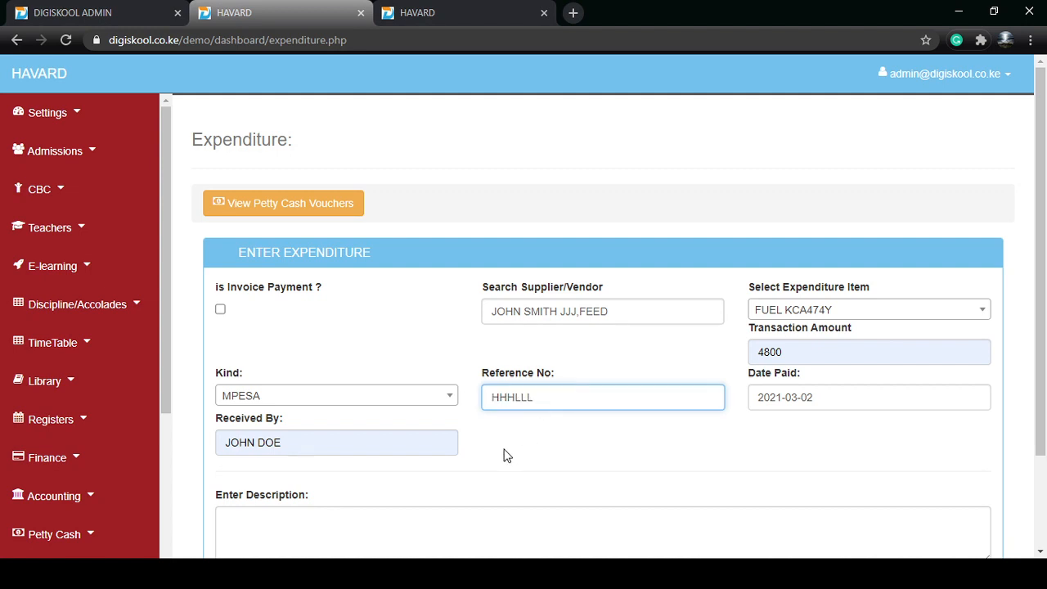
{"action": "scroll", "coordinate": [503, 454], "scroll_direction": "down", "scroll_amount": 2}
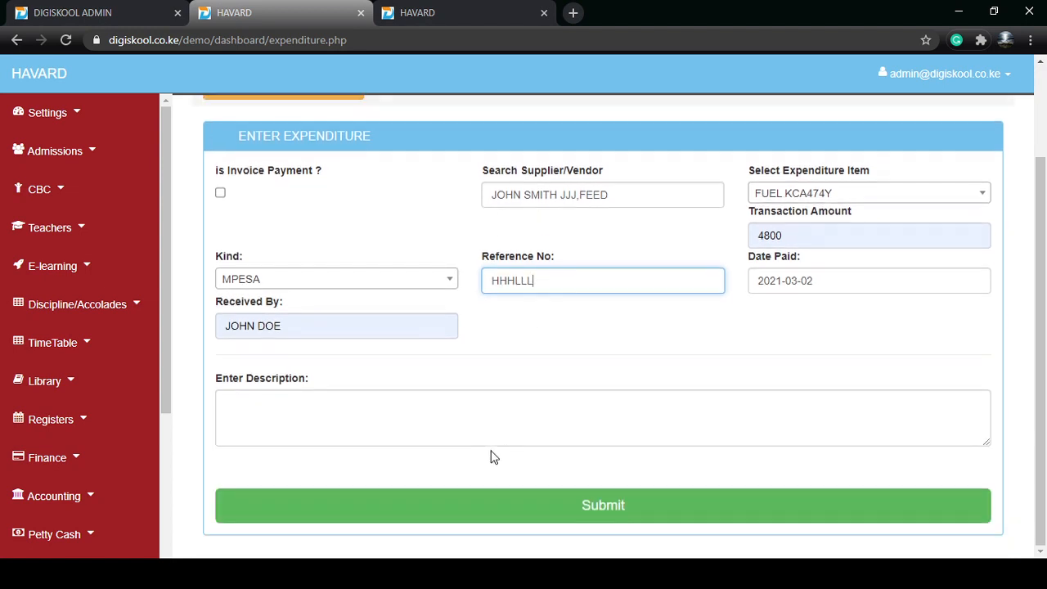
Describe the expenditure as FUEL TRIP TO NAIROBI, review the form's entries and submit the voucher
{"action": "left_click", "coordinate": [358, 399]}
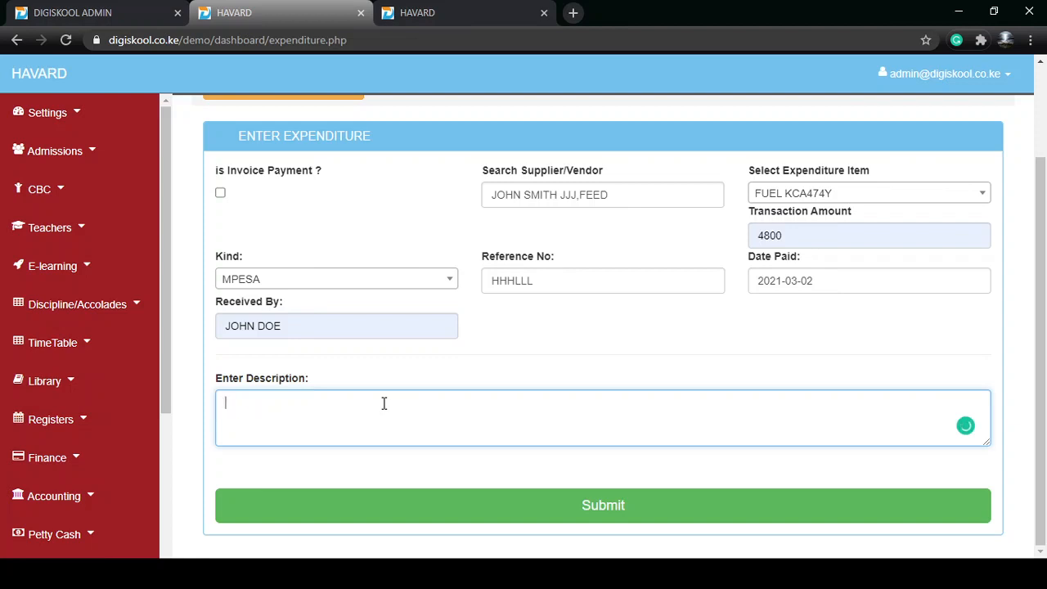
{"action": "type", "text": "FUE"}
{"action": "type", "text": "L TRIP TO NAIR"}
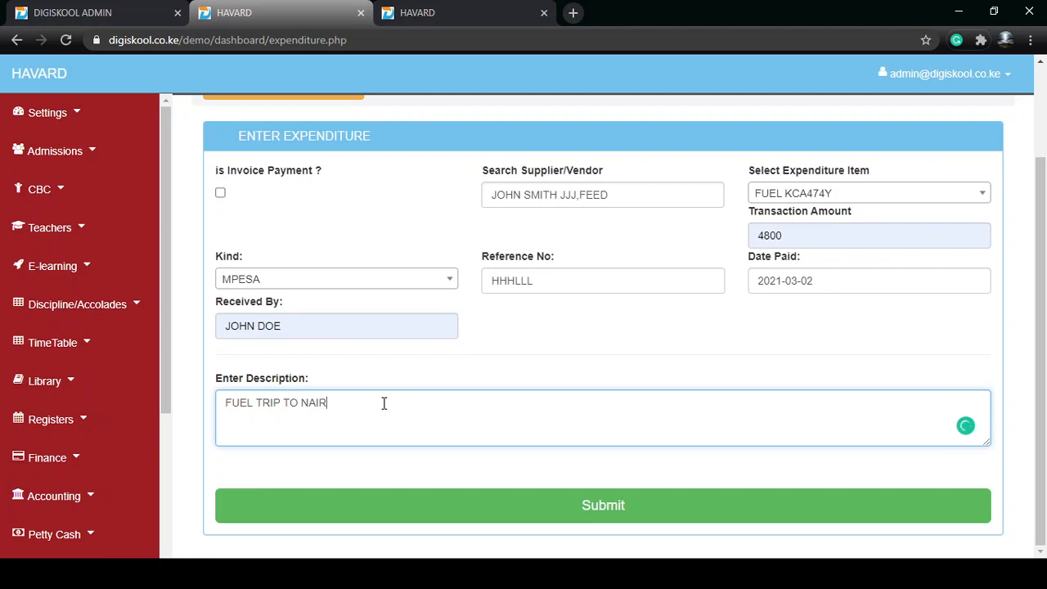
{"action": "type", "text": "OBI"}
{"action": "scroll", "coordinate": [501, 339], "scroll_direction": "up", "scroll_amount": 2}
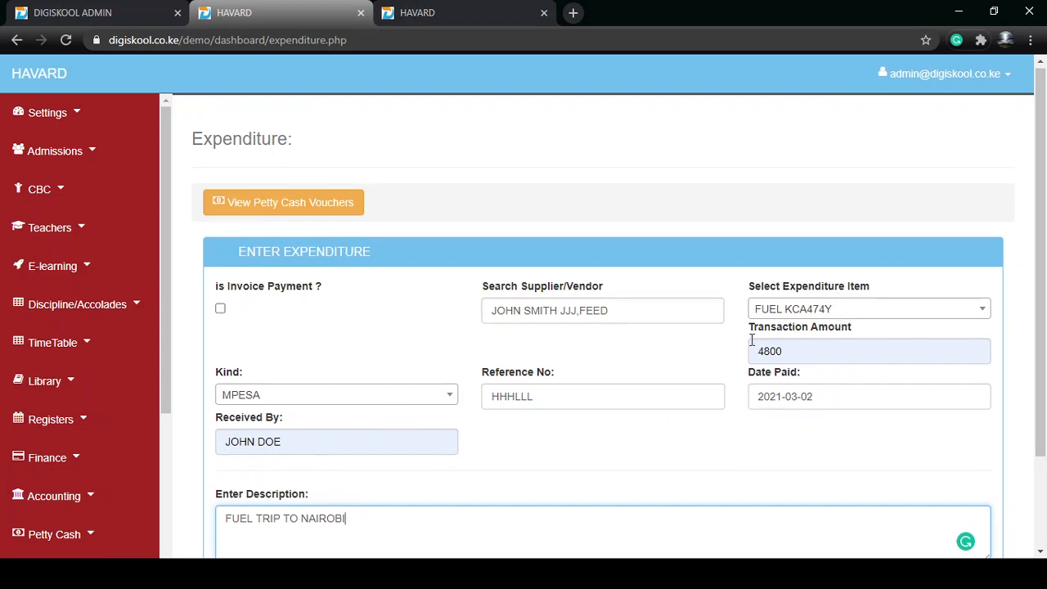
{"action": "scroll", "coordinate": [736, 265], "scroll_direction": "down", "scroll_amount": 1}
{"action": "scroll", "coordinate": [545, 425], "scroll_direction": "down", "scroll_amount": 1}
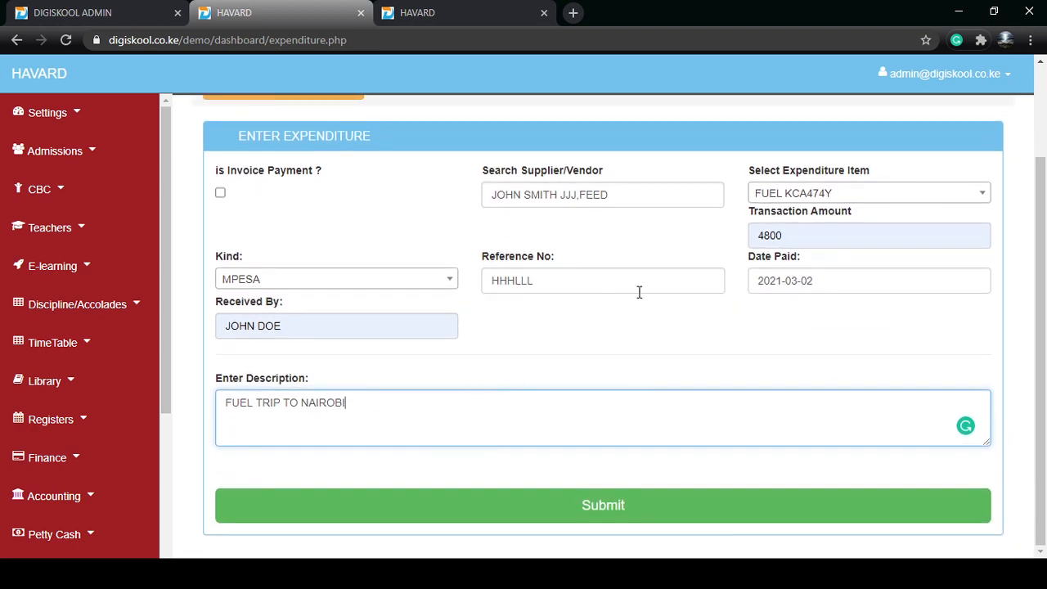
{"action": "left_click", "coordinate": [603, 507]}
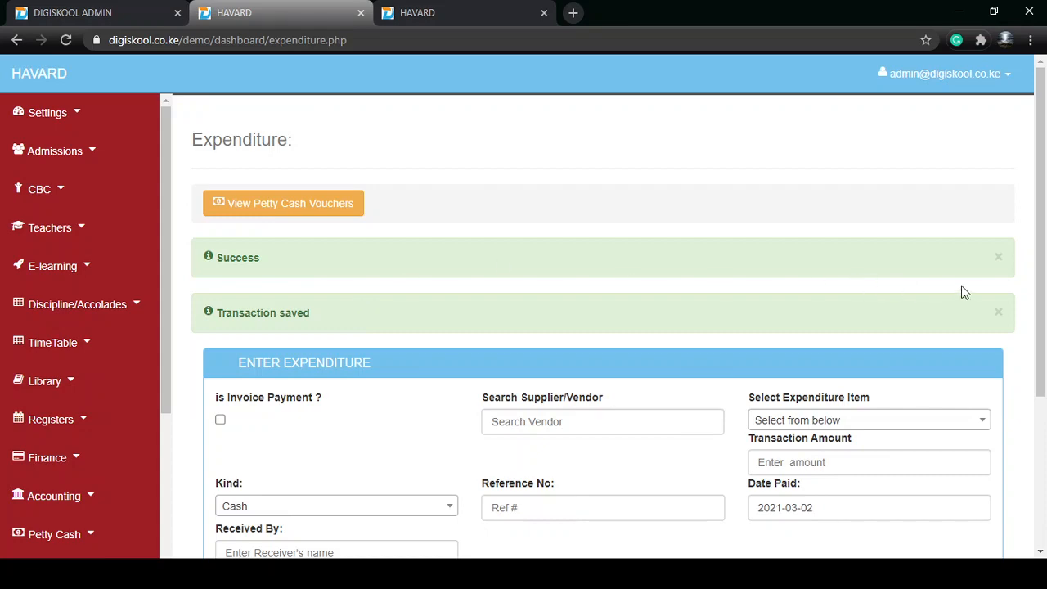
Dismiss both notices above the expenditure form
{"action": "left_click", "coordinate": [997, 262]}
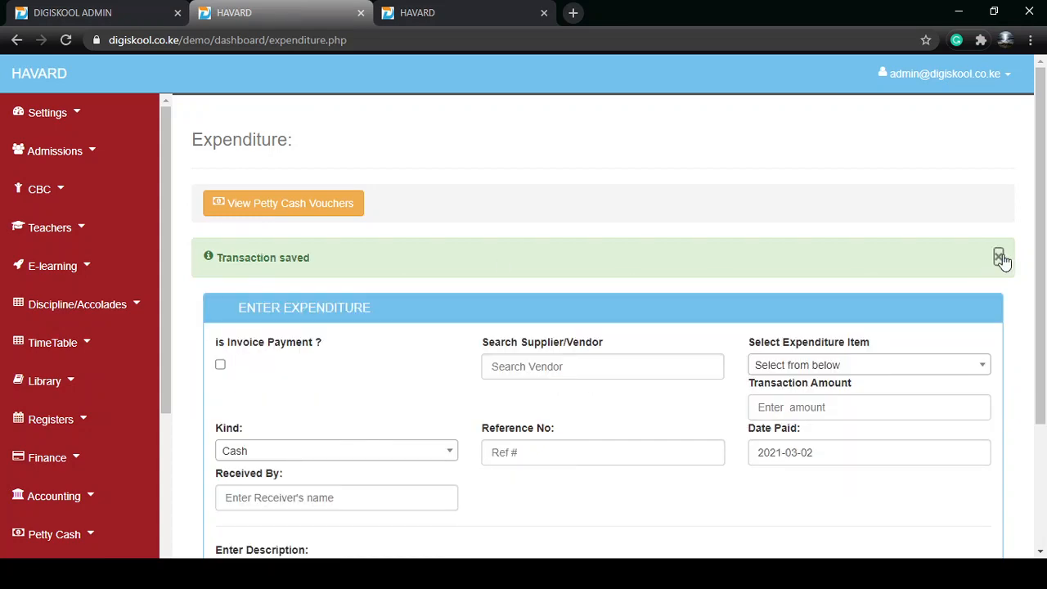
{"action": "left_click", "coordinate": [1002, 258]}
{"action": "scroll", "coordinate": [475, 385], "scroll_direction": "down", "scroll_amount": 2}
{"action": "scroll", "coordinate": [434, 221], "scroll_direction": "up", "scroll_amount": 2}
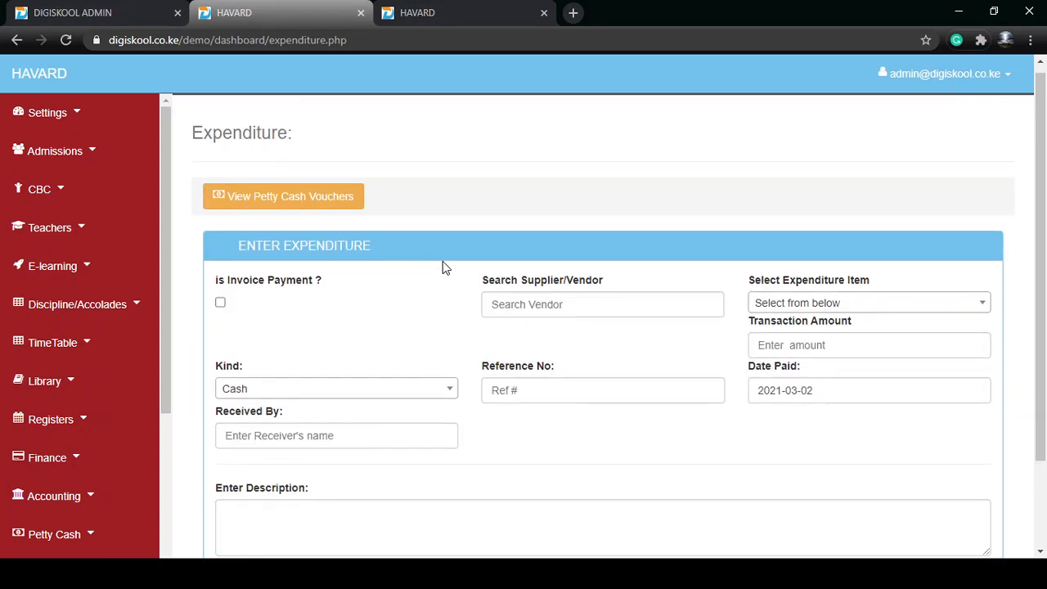
Open the petty cash vouchers list and examine the HHHLLL voucher's entry
{"action": "left_click", "coordinate": [257, 206]}
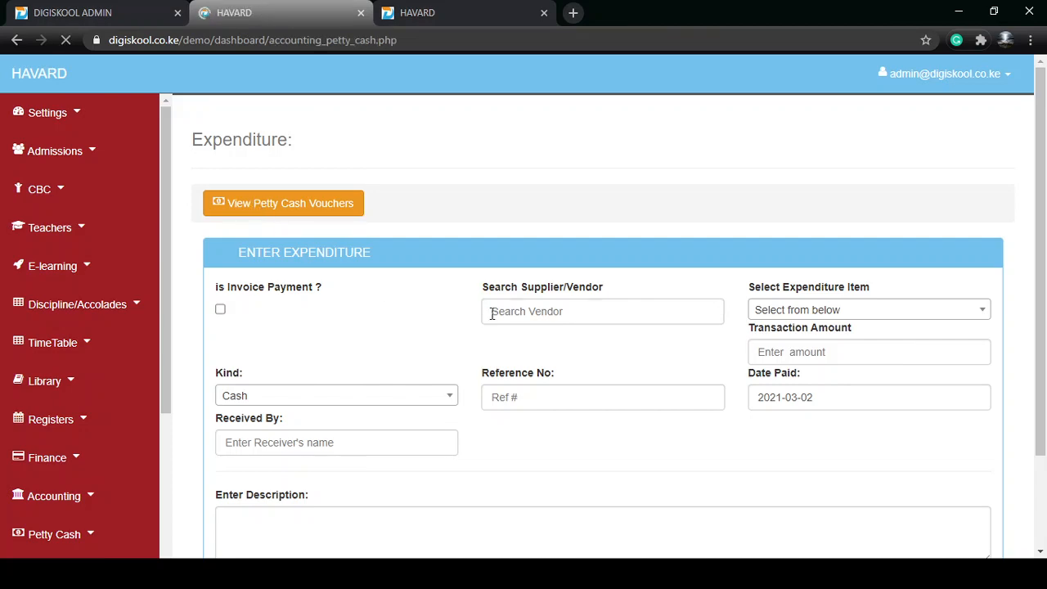
{"action": "scroll", "coordinate": [491, 314], "scroll_direction": "down", "scroll_amount": 2}
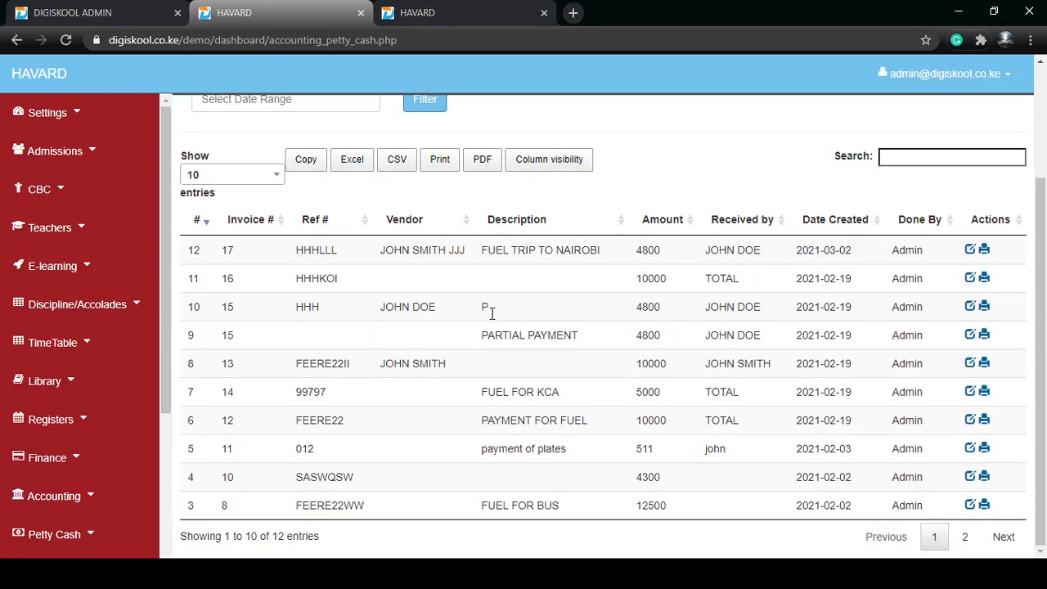
{"action": "scroll", "coordinate": [491, 279], "scroll_direction": "up", "scroll_amount": 2}
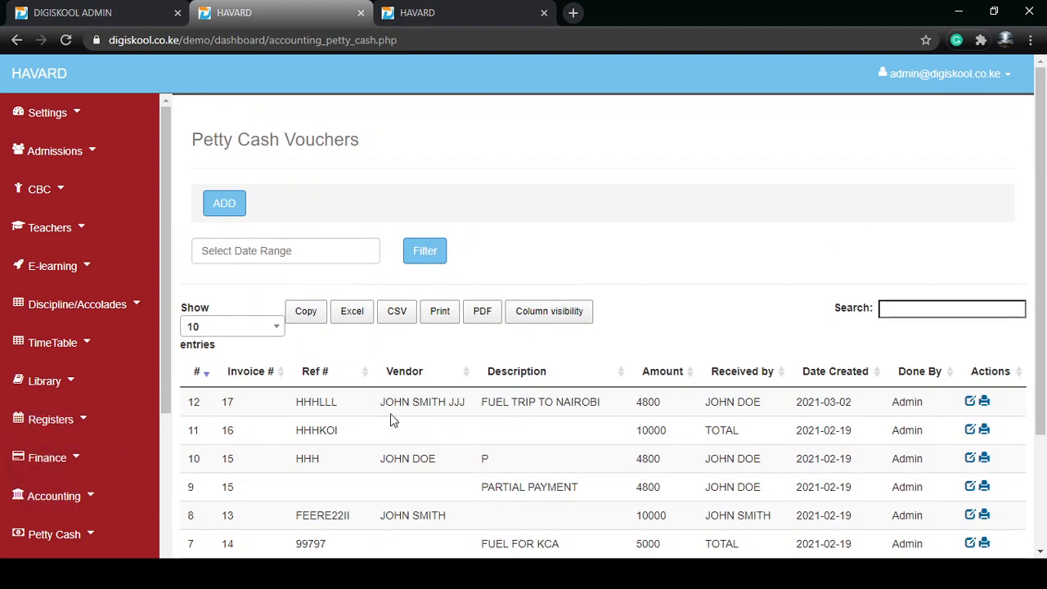
{"action": "scroll", "coordinate": [513, 448], "scroll_direction": "down", "scroll_amount": 2}
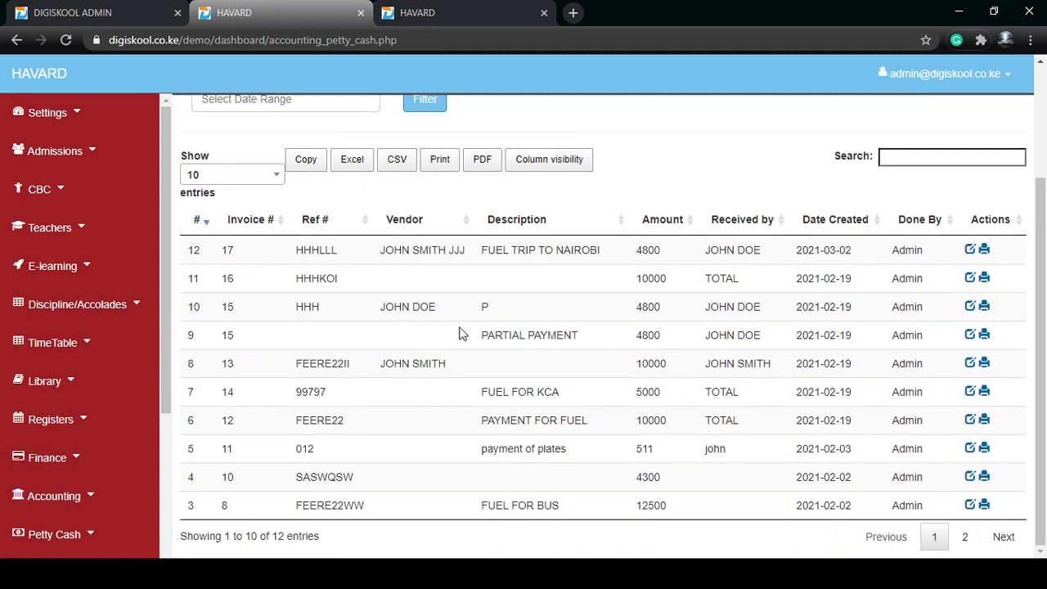
{"action": "double_click", "coordinate": [311, 250]}
{"action": "left_click", "coordinate": [382, 253]}
{"action": "double_click", "coordinate": [305, 254]}
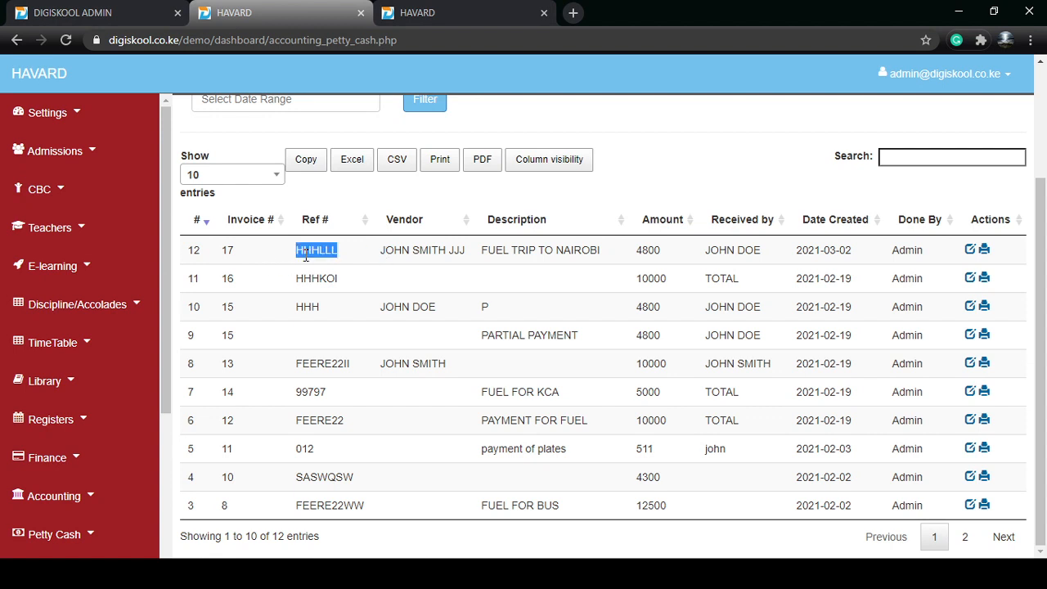
Sort the petty cash vouchers by vendor and go to the second page of the list
{"action": "left_click", "coordinate": [446, 229]}
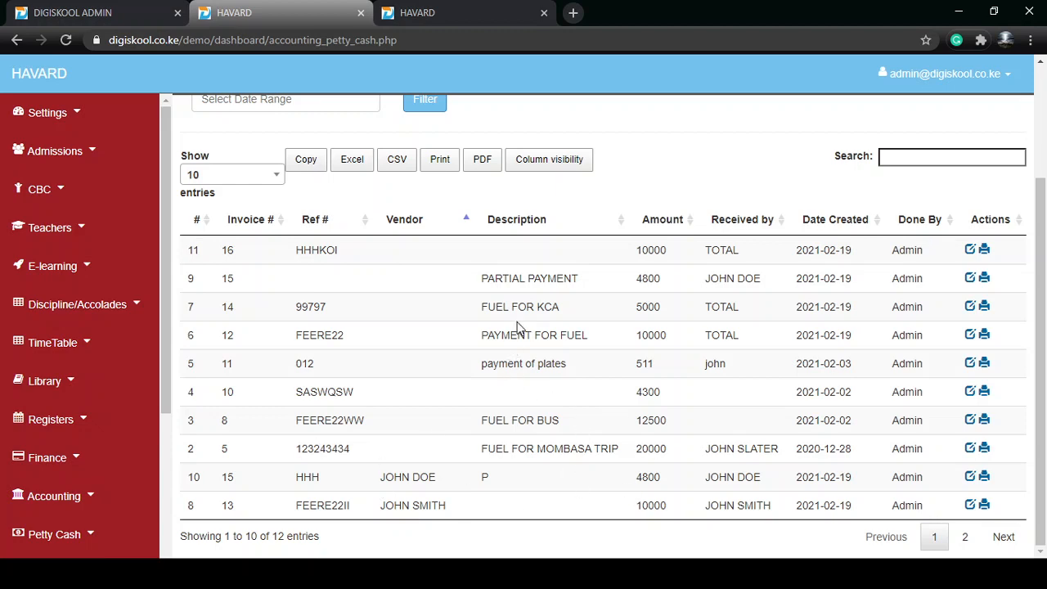
{"action": "scroll", "coordinate": [561, 393], "scroll_direction": "up", "scroll_amount": 2}
{"action": "scroll", "coordinate": [561, 393], "scroll_direction": "down", "scroll_amount": 2}
{"action": "left_click", "coordinate": [962, 539]}
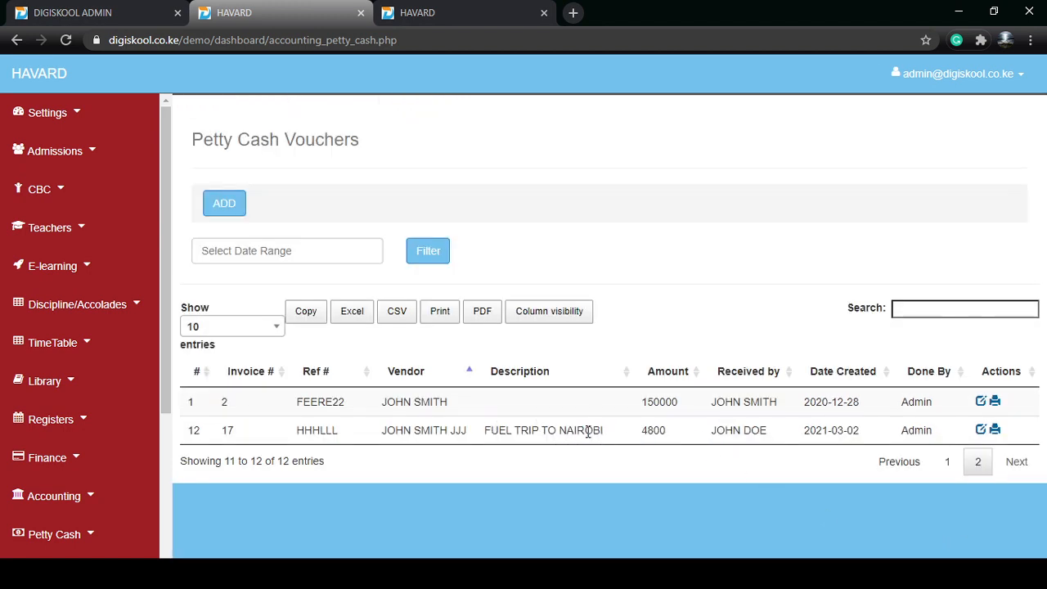
Add a new petty cash voucher and choose FIREWOOD as its expenditure item
{"action": "left_click", "coordinate": [226, 211]}
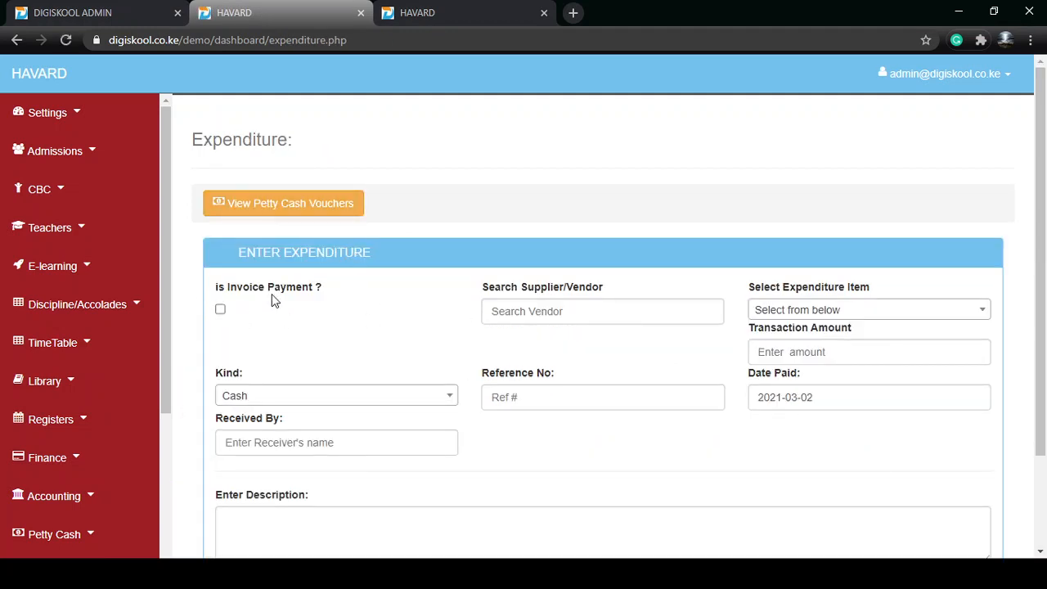
{"action": "scroll", "coordinate": [274, 301], "scroll_direction": "down", "scroll_amount": 1}
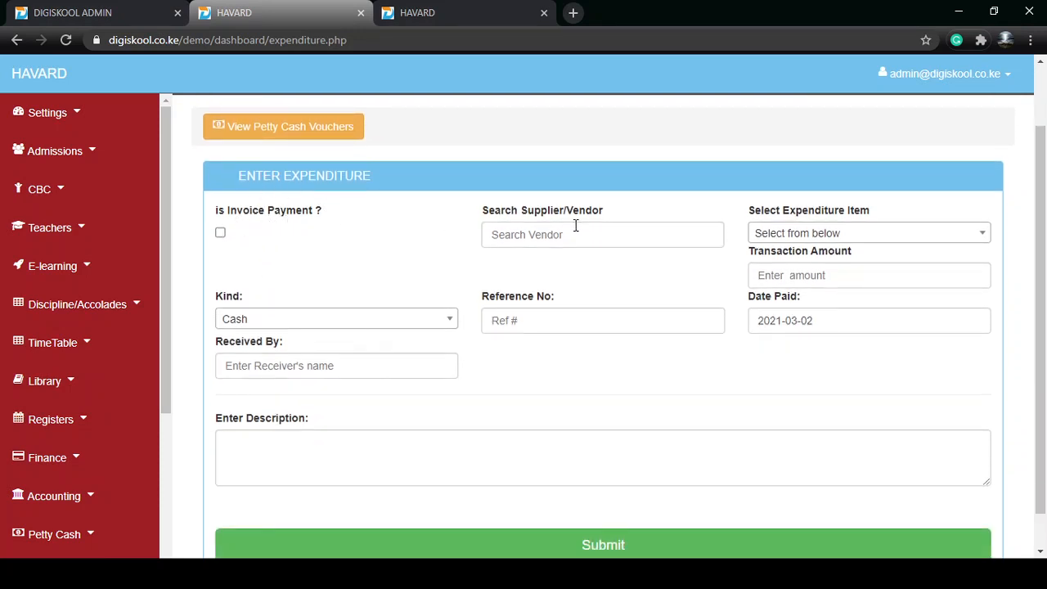
{"action": "left_click", "coordinate": [836, 233]}
{"action": "scroll", "coordinate": [833, 368], "scroll_direction": "down", "scroll_amount": 1}
{"action": "scroll", "coordinate": [826, 378], "scroll_direction": "down", "scroll_amount": 5}
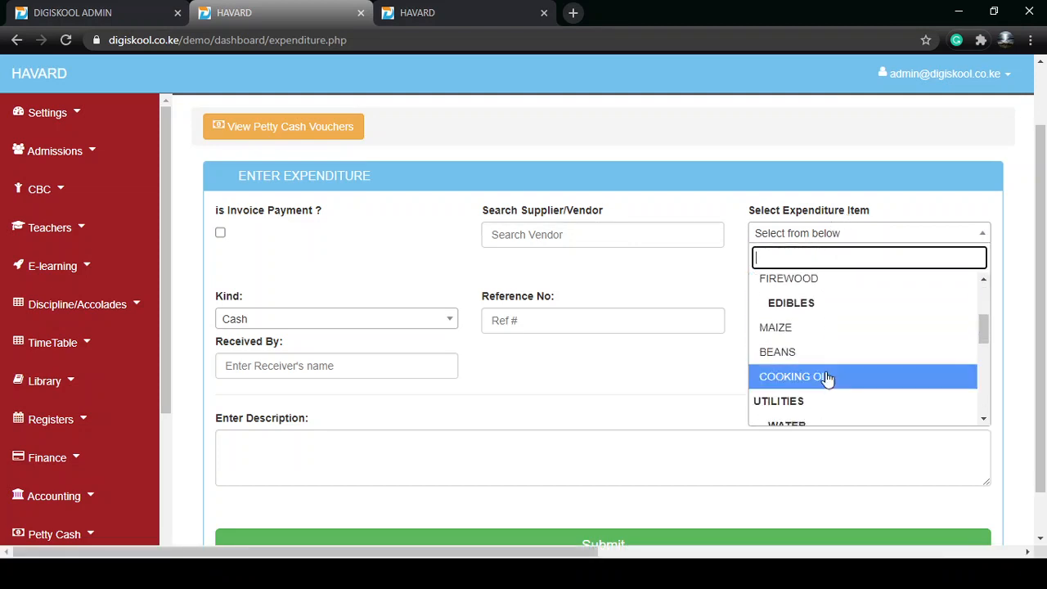
{"action": "scroll", "coordinate": [824, 375], "scroll_direction": "down", "scroll_amount": 1}
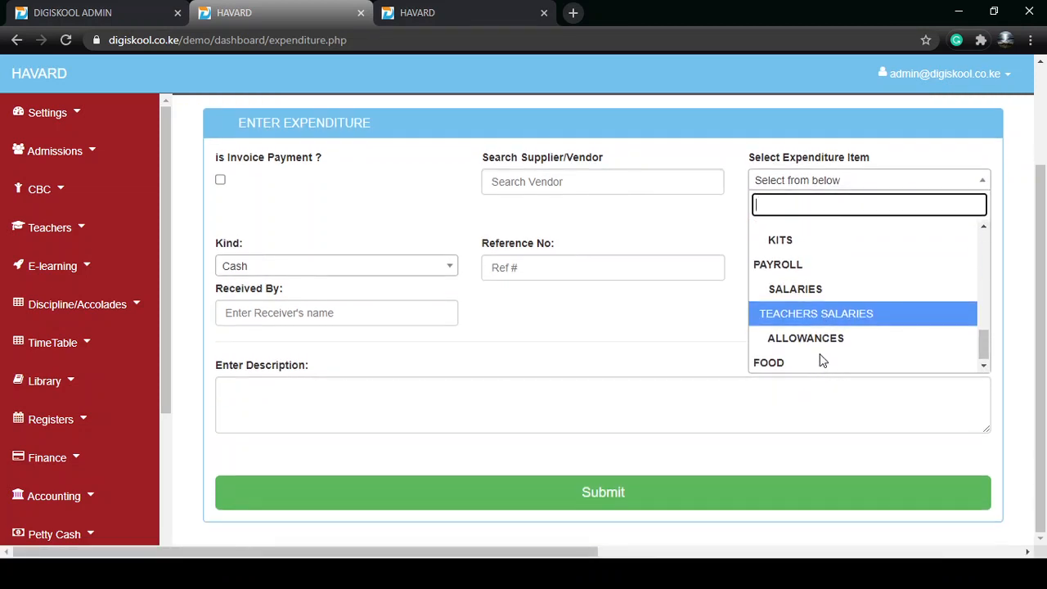
{"action": "scroll", "coordinate": [818, 335], "scroll_direction": "up", "scroll_amount": 5}
{"action": "scroll", "coordinate": [807, 296], "scroll_direction": "up", "scroll_amount": 2}
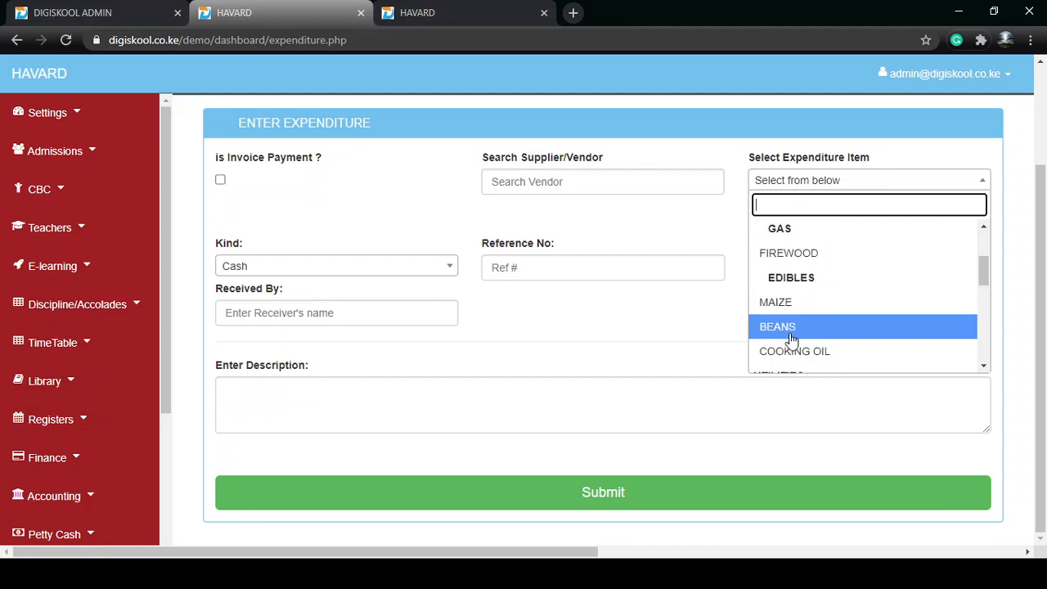
{"action": "left_click", "coordinate": [807, 252]}
Set the firewood voucher's amount to 12500, with MPESA as the payment kind and TOTAL as the receiver
{"action": "left_click", "coordinate": [871, 231]}
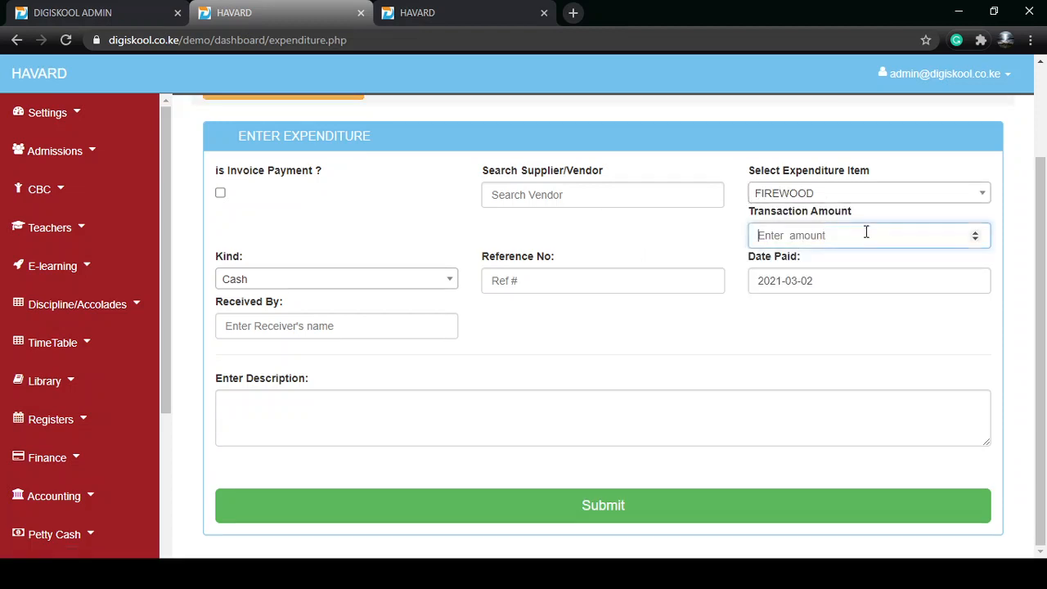
{"action": "type", "text": "12500"}
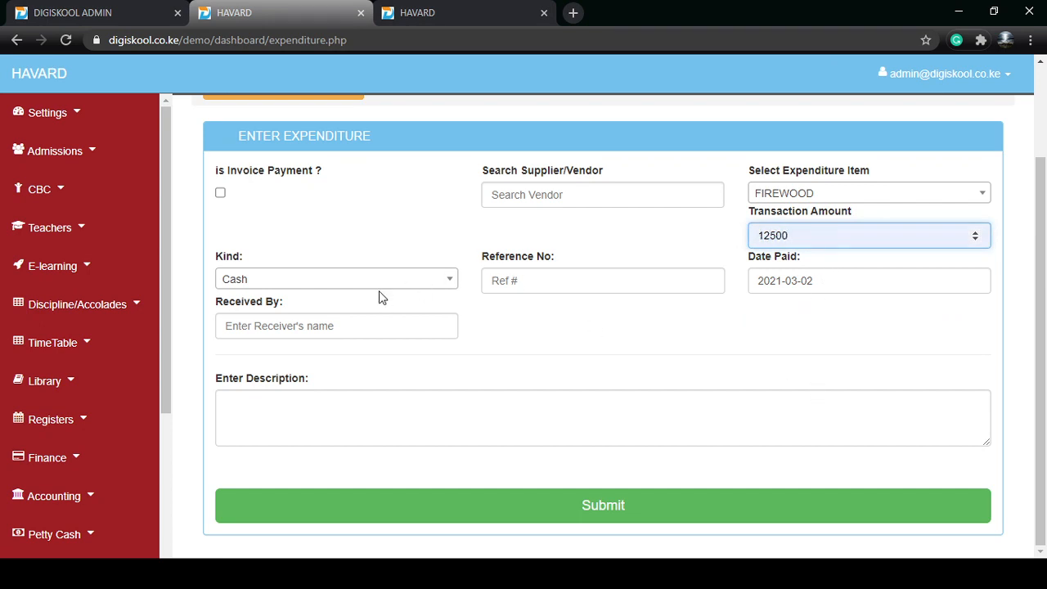
{"action": "left_click", "coordinate": [343, 280]}
{"action": "left_click", "coordinate": [341, 281]}
{"action": "left_click", "coordinate": [330, 282]}
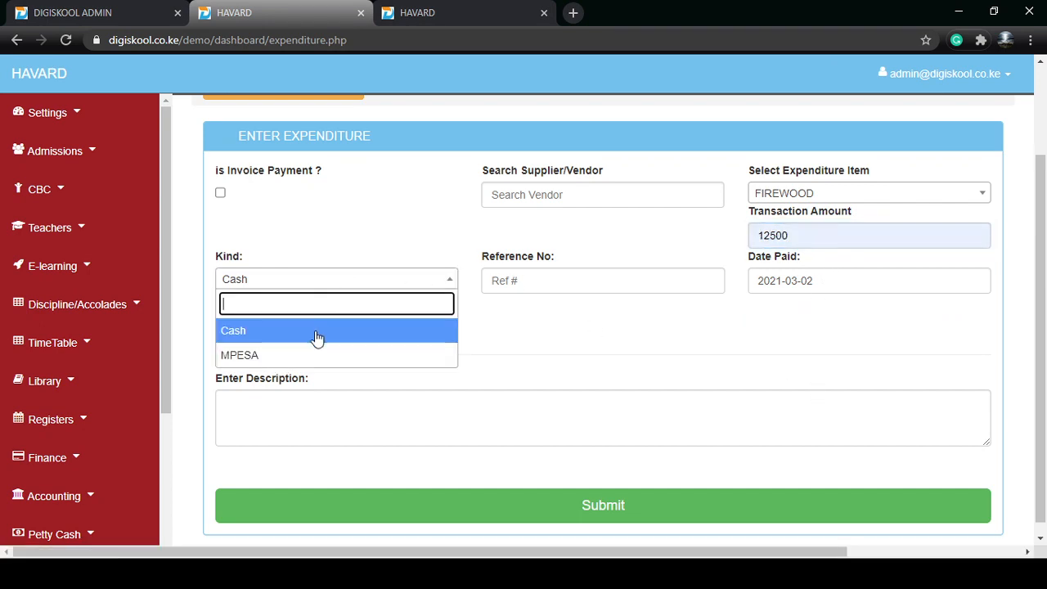
{"action": "left_click", "coordinate": [311, 362]}
{"action": "left_click", "coordinate": [322, 327]}
{"action": "left_click", "coordinate": [330, 382]}
{"action": "type", "text": "TOTAL"}
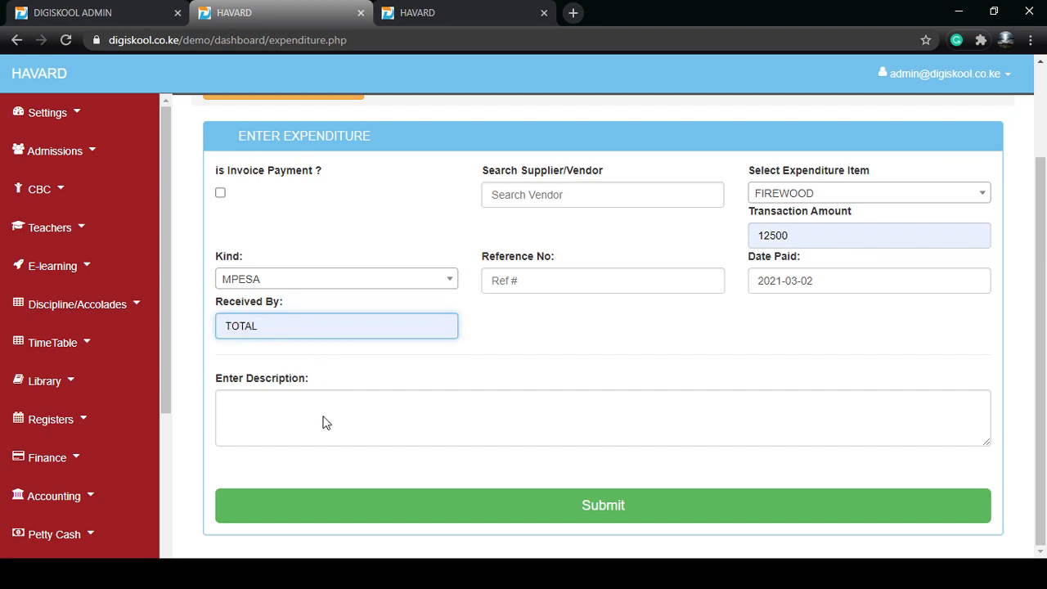
Enter SASW as the firewood payment's reference number and submit the voucher
{"action": "left_click", "coordinate": [617, 283]}
{"action": "left_click", "coordinate": [519, 367]}
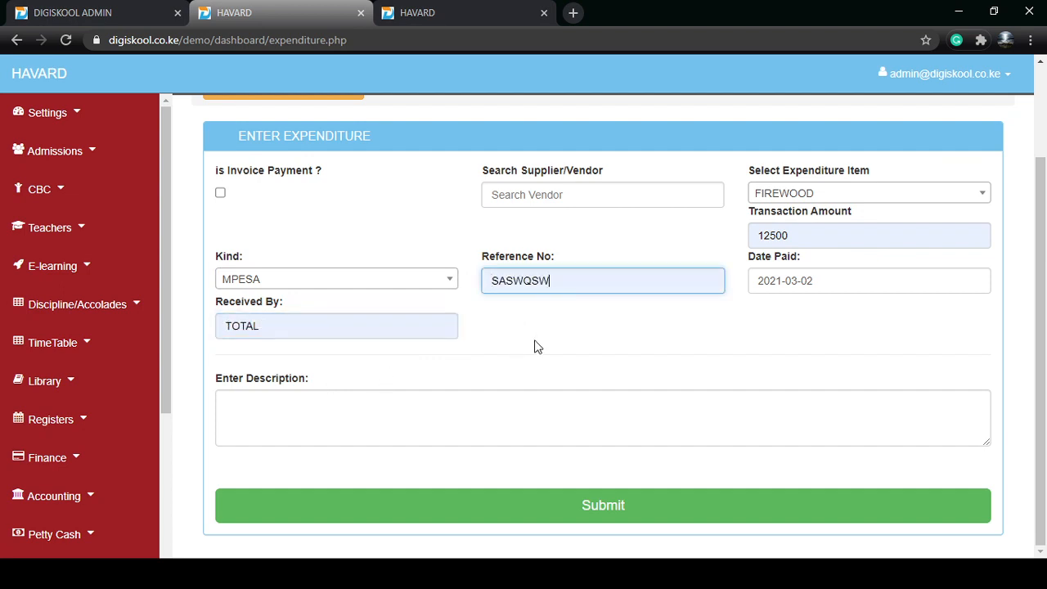
{"action": "key", "text": "BackSpace"}
{"action": "key", "text": "BackSpace"}
{"action": "key", "text": "BackSpace"}
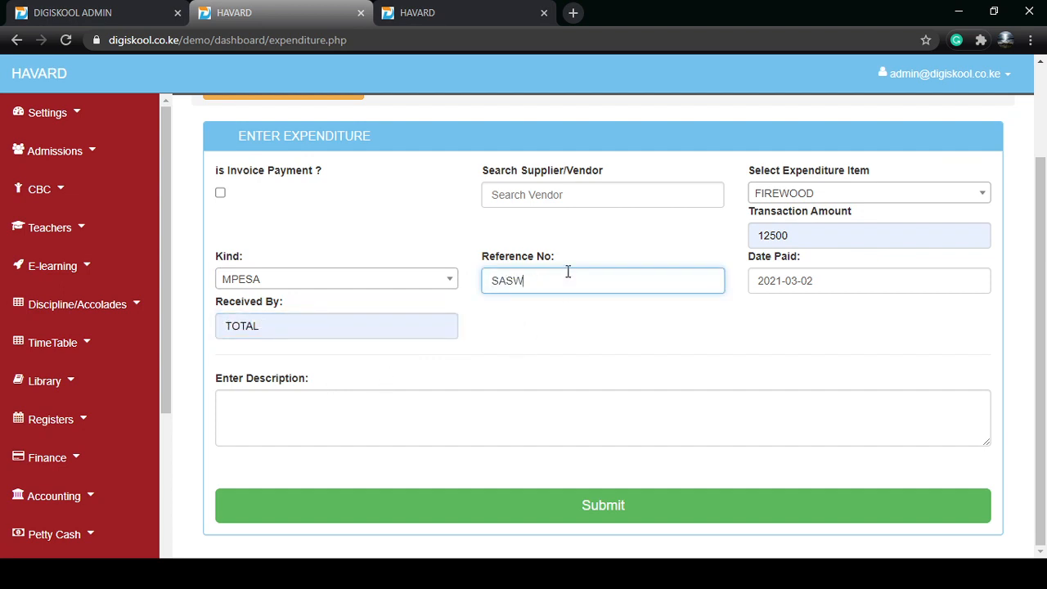
{"action": "left_click", "coordinate": [895, 357]}
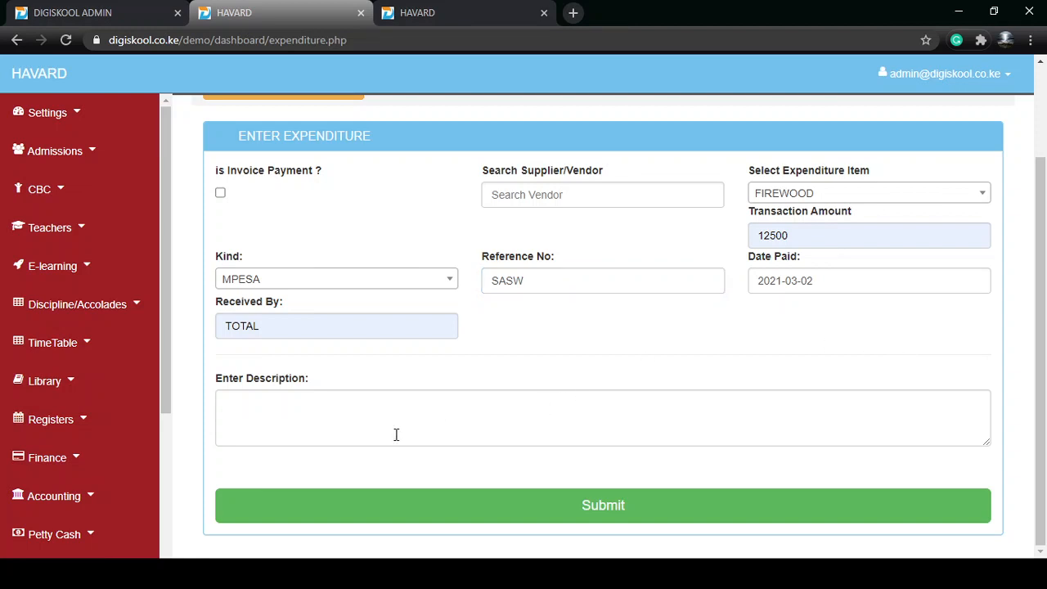
{"action": "left_click", "coordinate": [475, 508]}
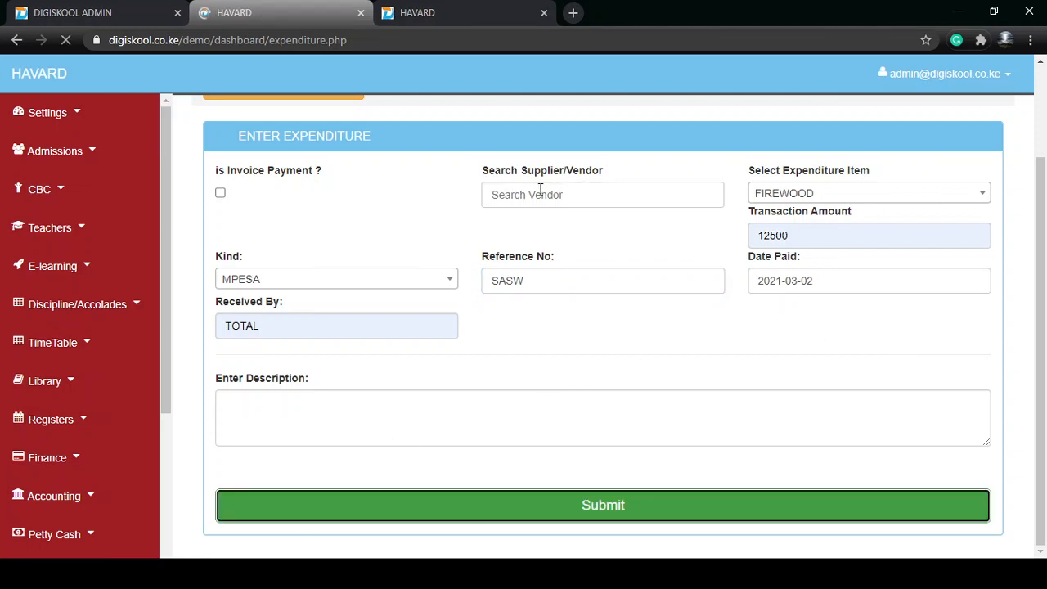
Dismiss all the notices shown after submitting the firewood voucher
{"action": "scroll", "coordinate": [526, 460], "scroll_direction": "down", "scroll_amount": 1}
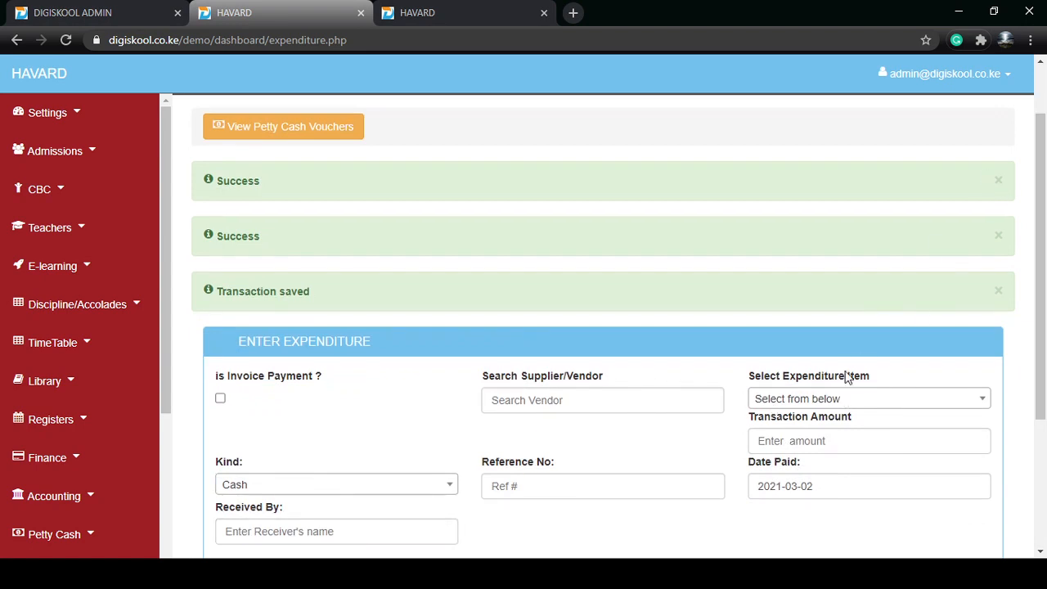
{"action": "scroll", "coordinate": [735, 398], "scroll_direction": "down", "scroll_amount": 2}
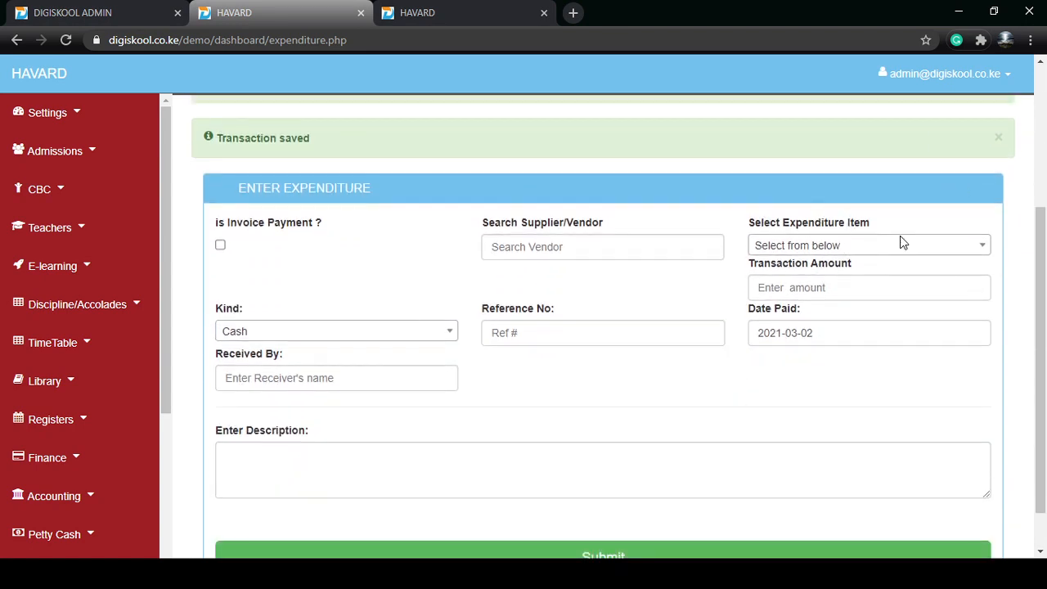
{"action": "scroll", "coordinate": [902, 242], "scroll_direction": "up", "scroll_amount": 3}
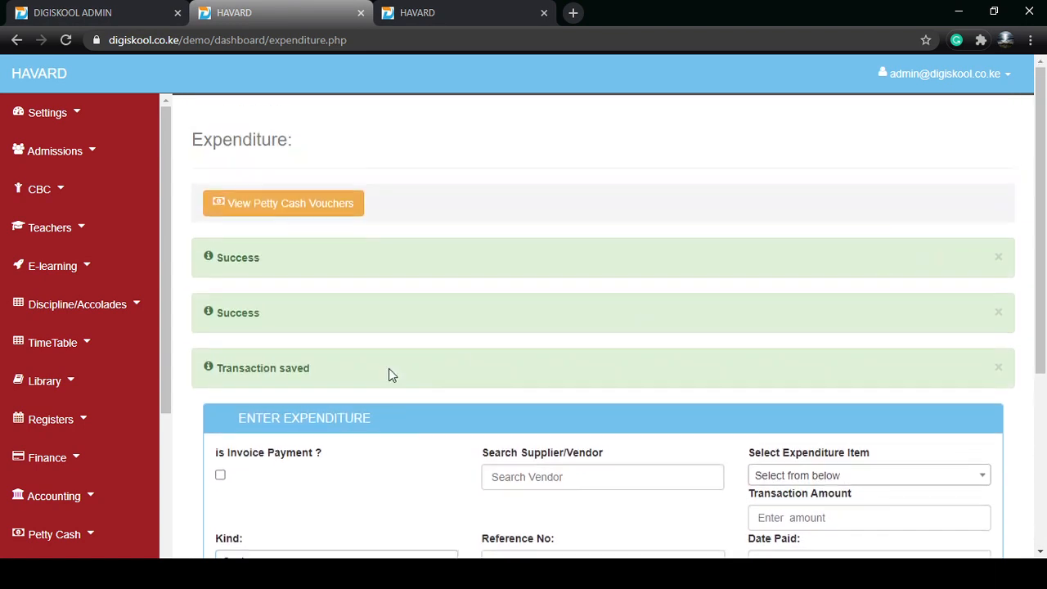
{"action": "left_click", "coordinate": [999, 257]}
{"action": "left_click", "coordinate": [999, 257]}
{"action": "left_click", "coordinate": [999, 257]}
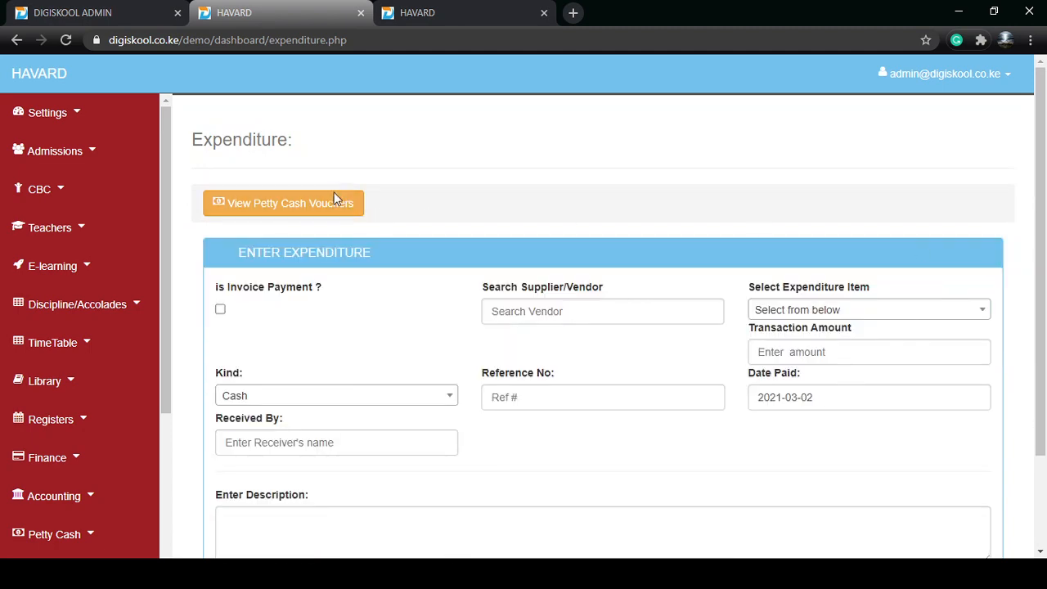
From the petty cash vouchers list, open the printable payment voucher for reference SASW and examine it
{"action": "left_click", "coordinate": [340, 203]}
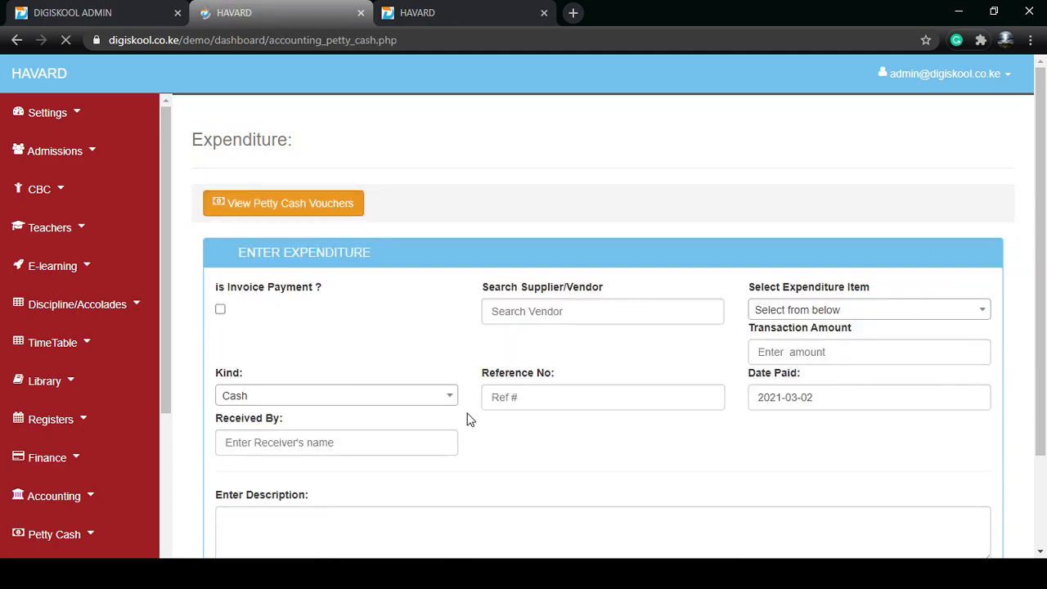
{"action": "scroll", "coordinate": [467, 418], "scroll_direction": "down", "scroll_amount": 2}
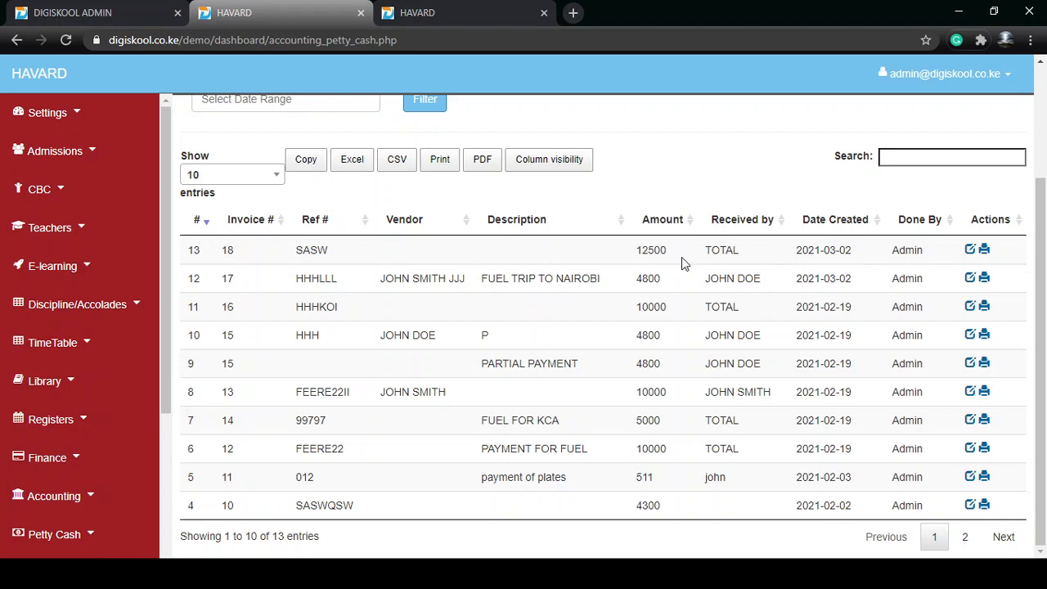
{"action": "left_click", "coordinate": [984, 250]}
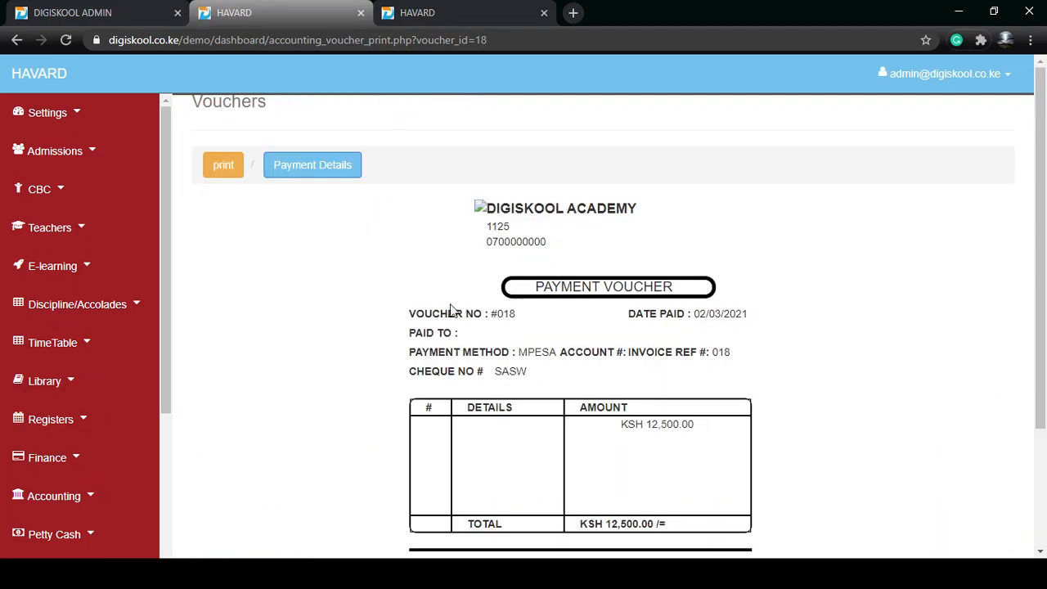
{"action": "scroll", "coordinate": [409, 300], "scroll_direction": "down", "scroll_amount": 2}
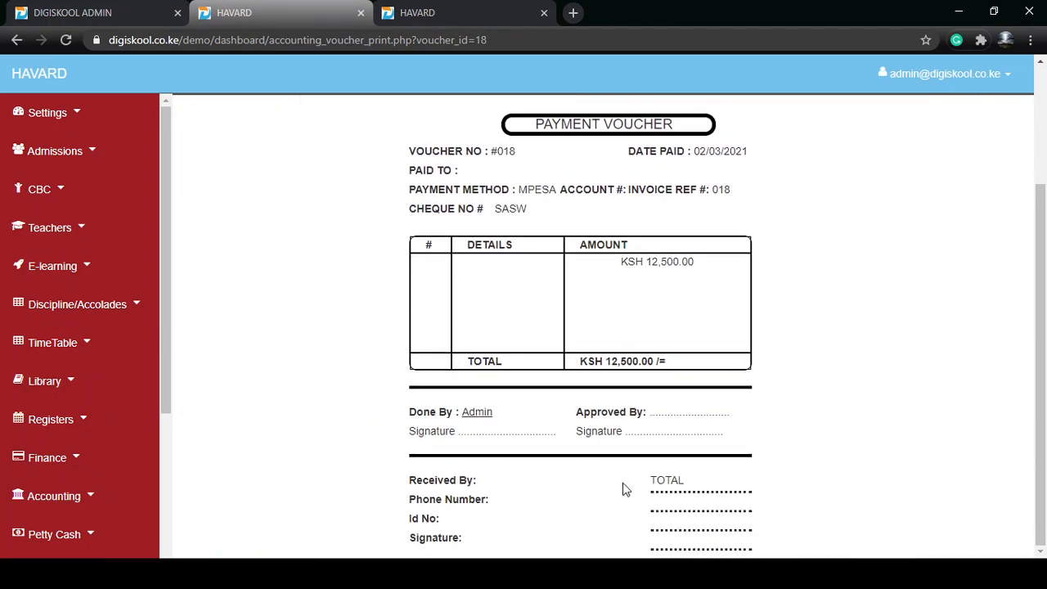
{"action": "scroll", "coordinate": [545, 342], "scroll_direction": "up", "scroll_amount": 2}
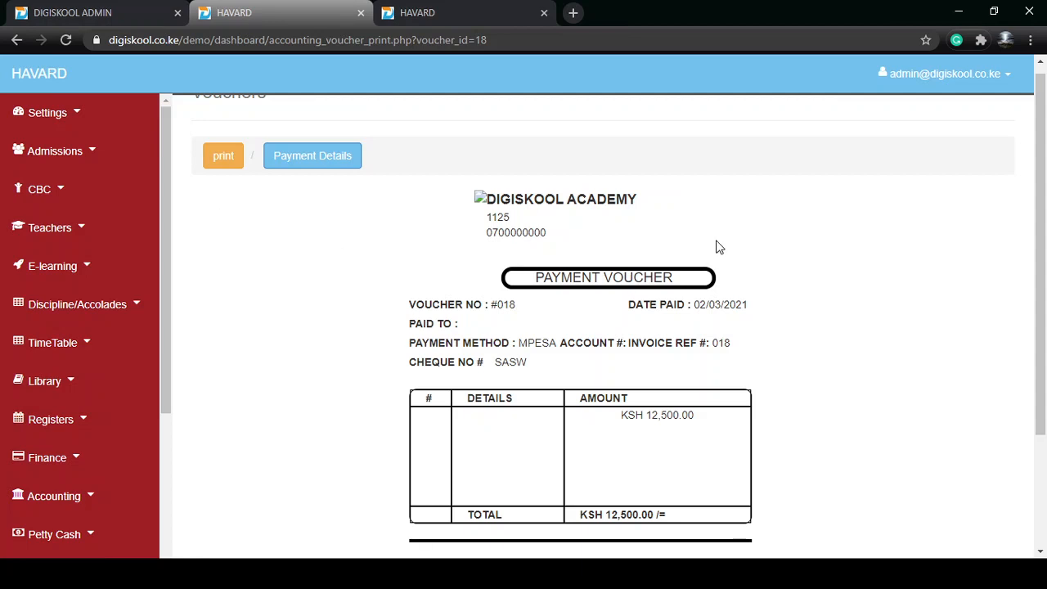
{"action": "left_click_drag", "start_coordinate": [166, 334], "coordinate": [175, 507]}
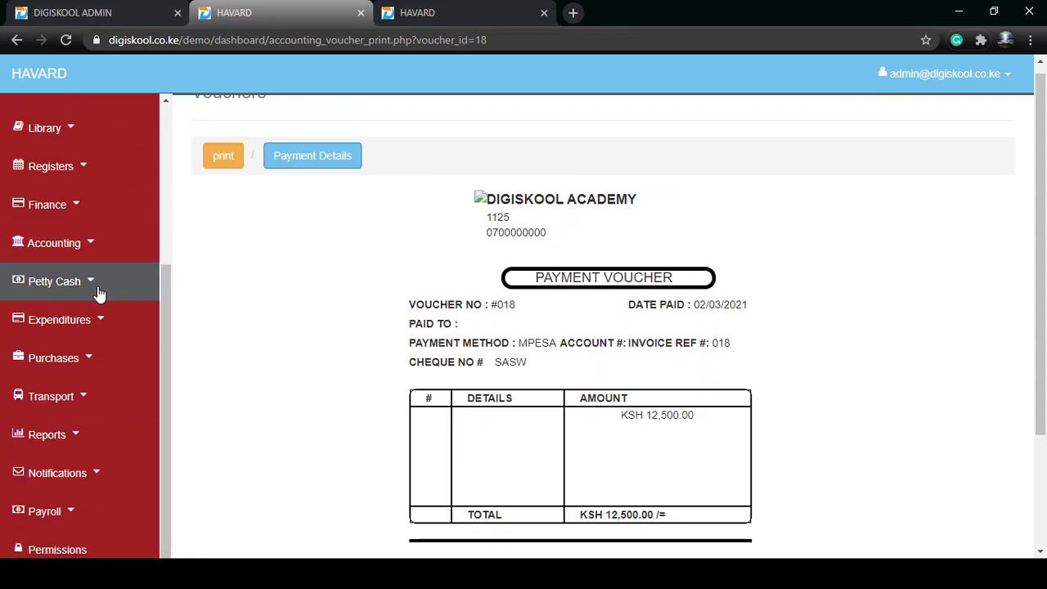
{"action": "left_click", "coordinate": [103, 331]}
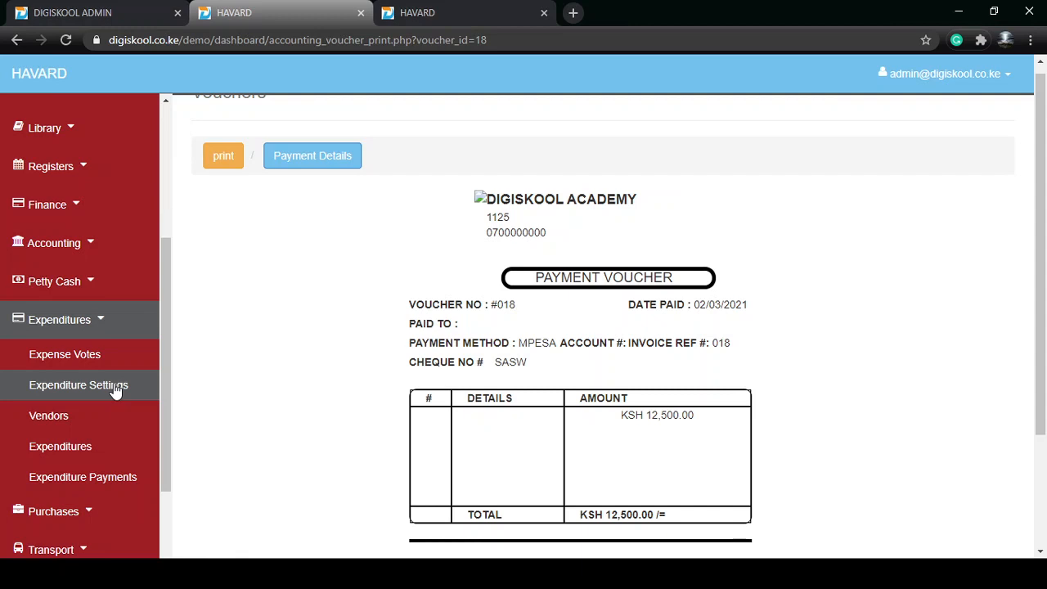
{"action": "left_click", "coordinate": [99, 321]}
{"action": "left_click", "coordinate": [99, 322]}
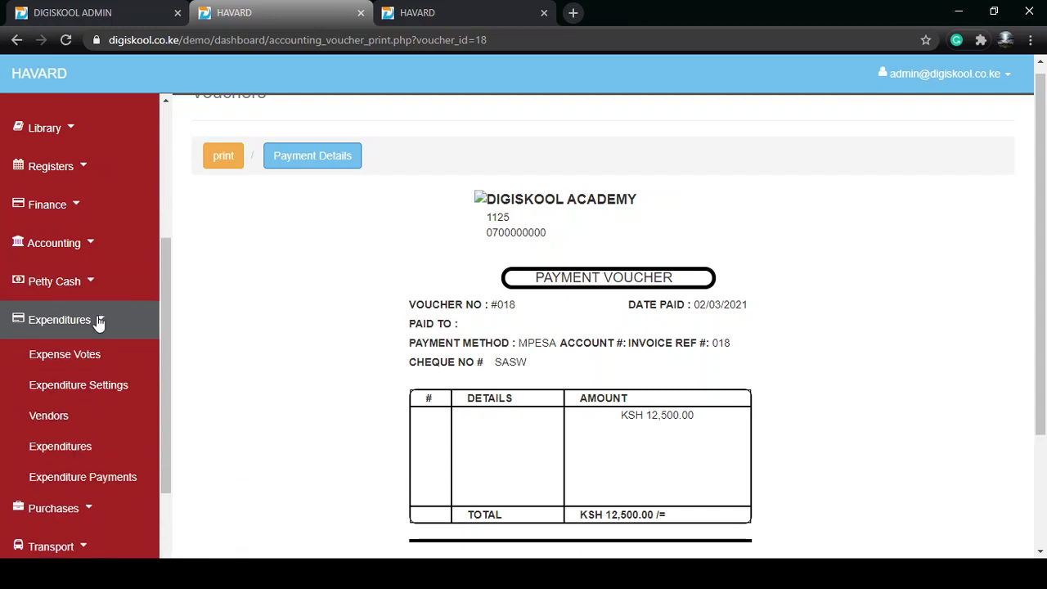
{"action": "left_click", "coordinate": [72, 284]}
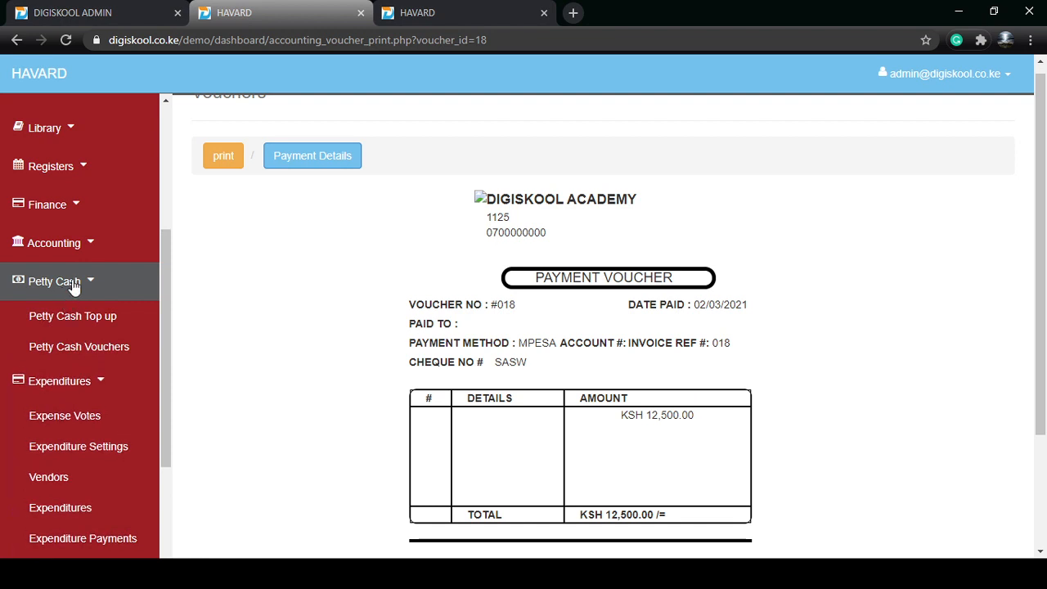
{"action": "left_click", "coordinate": [72, 284]}
{"action": "left_click", "coordinate": [77, 328]}
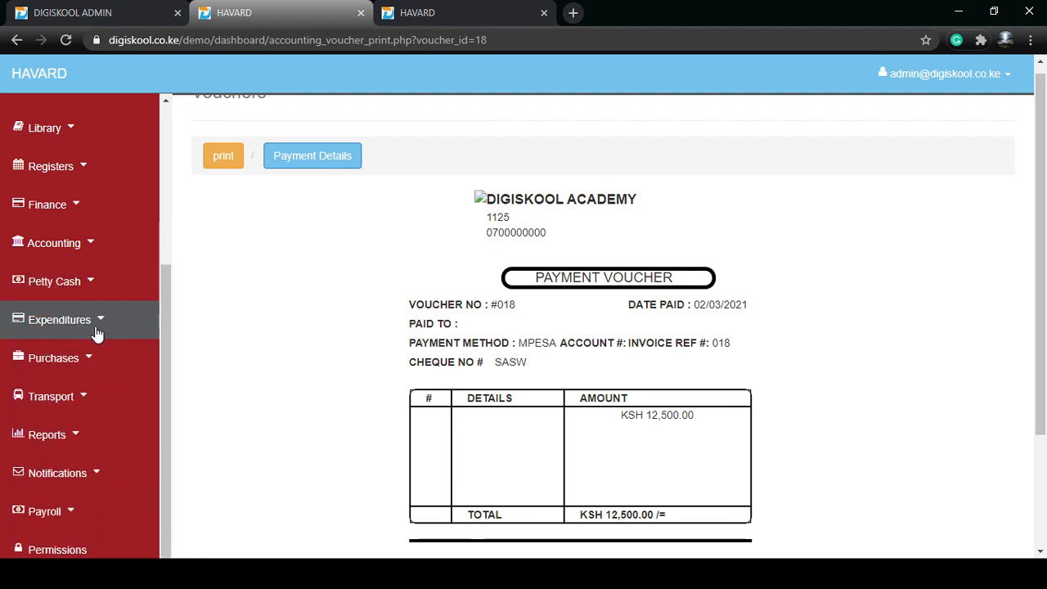
{"action": "left_click", "coordinate": [88, 360]}
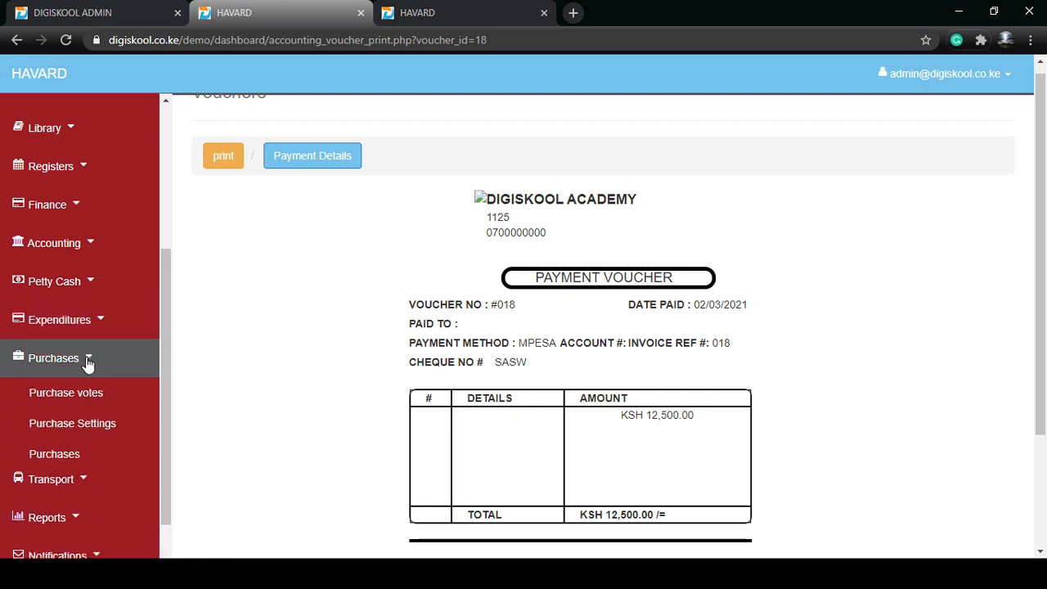
{"action": "left_click", "coordinate": [67, 326]}
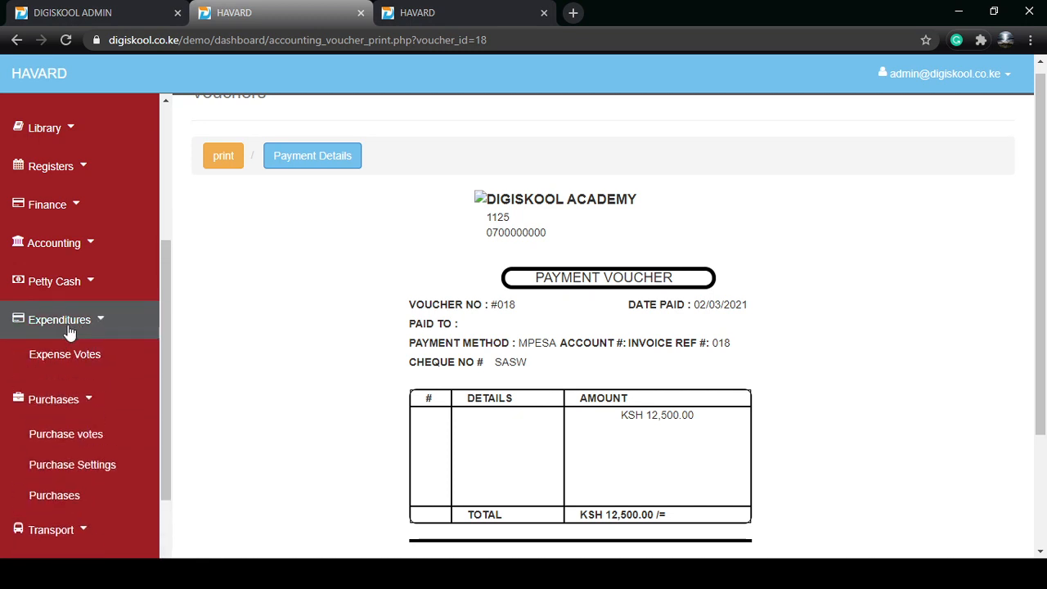
{"action": "left_click", "coordinate": [70, 320]}
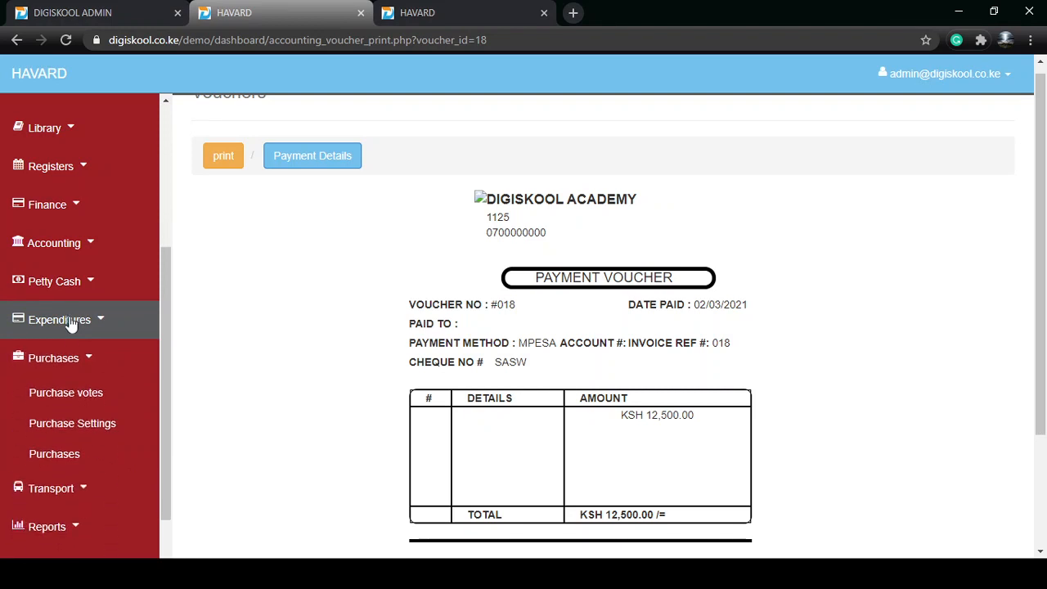
{"action": "left_click", "coordinate": [78, 366]}
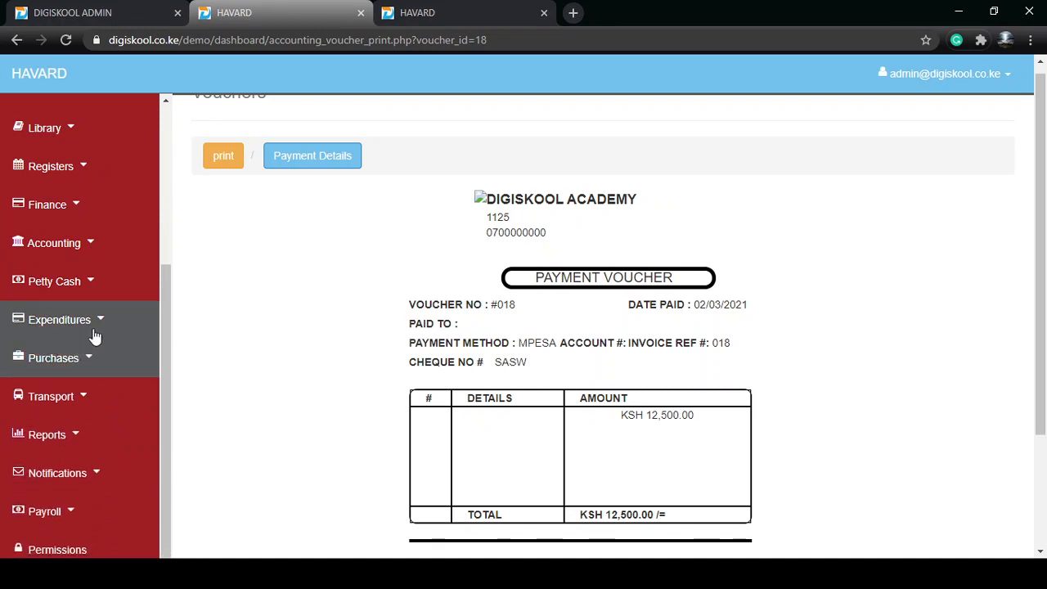
{"action": "left_click", "coordinate": [94, 332]}
{"action": "left_click", "coordinate": [90, 334]}
Open the purchase settings and examine the groups, categories and items in the asset items list
{"action": "left_click", "coordinate": [77, 364]}
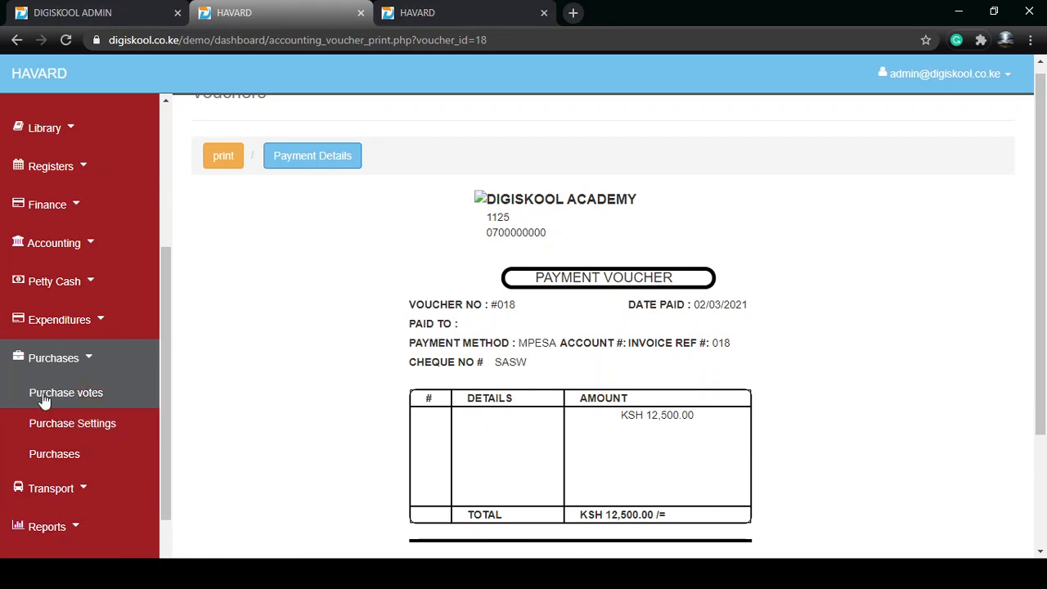
{"action": "left_click", "coordinate": [82, 425]}
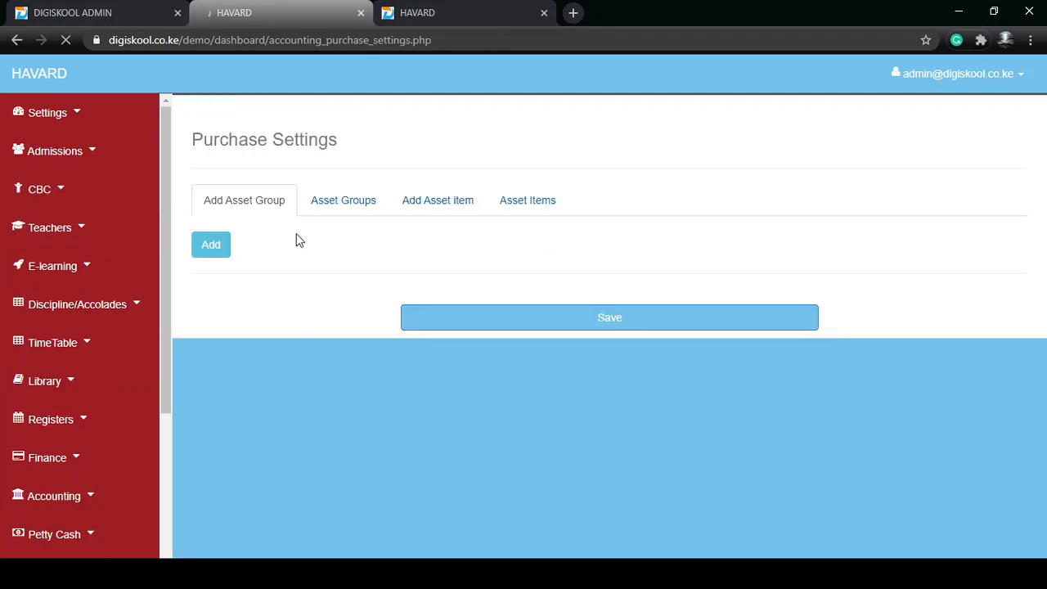
{"action": "left_click", "coordinate": [321, 207]}
{"action": "left_click", "coordinate": [412, 214]}
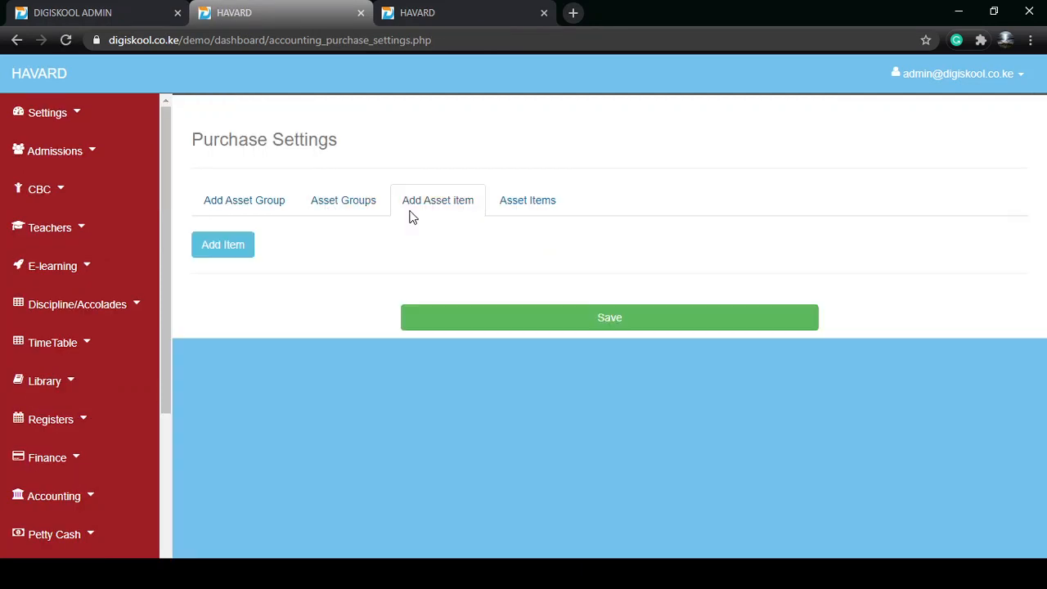
{"action": "left_click", "coordinate": [489, 204]}
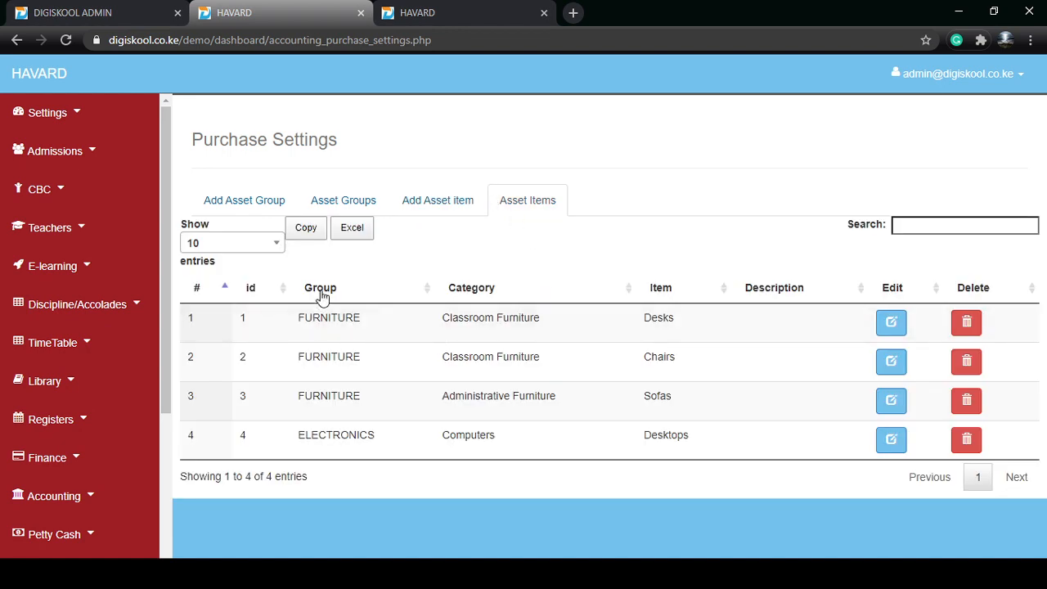
{"action": "double_click", "coordinate": [330, 317]}
{"action": "double_click", "coordinate": [484, 320]}
{"action": "double_click", "coordinate": [661, 320]}
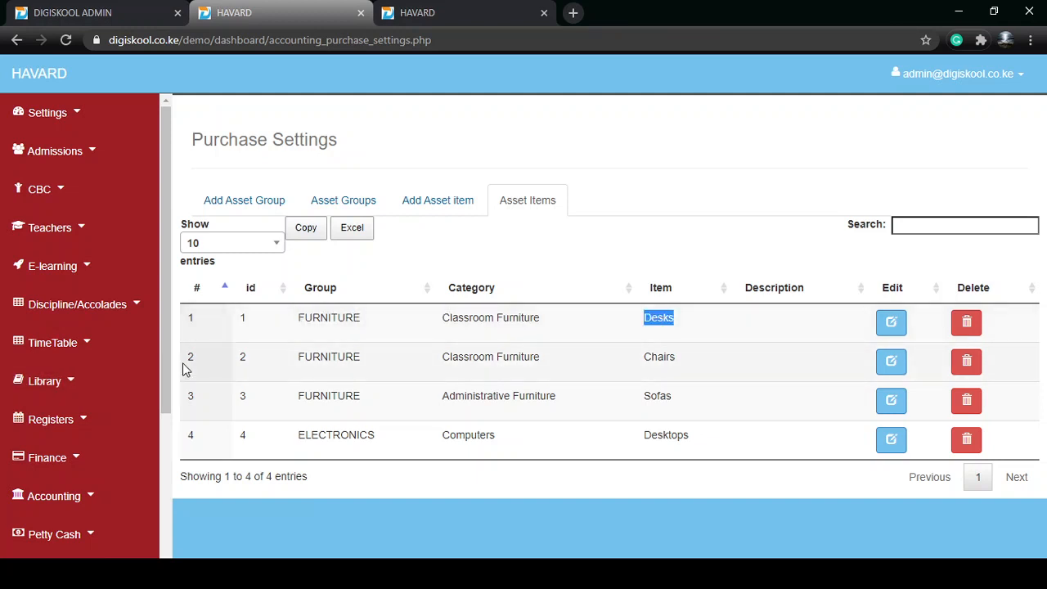
Open the list of recorded purchases
{"action": "left_click_drag", "start_coordinate": [166, 389], "coordinate": [170, 440]}
{"action": "scroll", "coordinate": [109, 368], "scroll_direction": "down", "scroll_amount": 1}
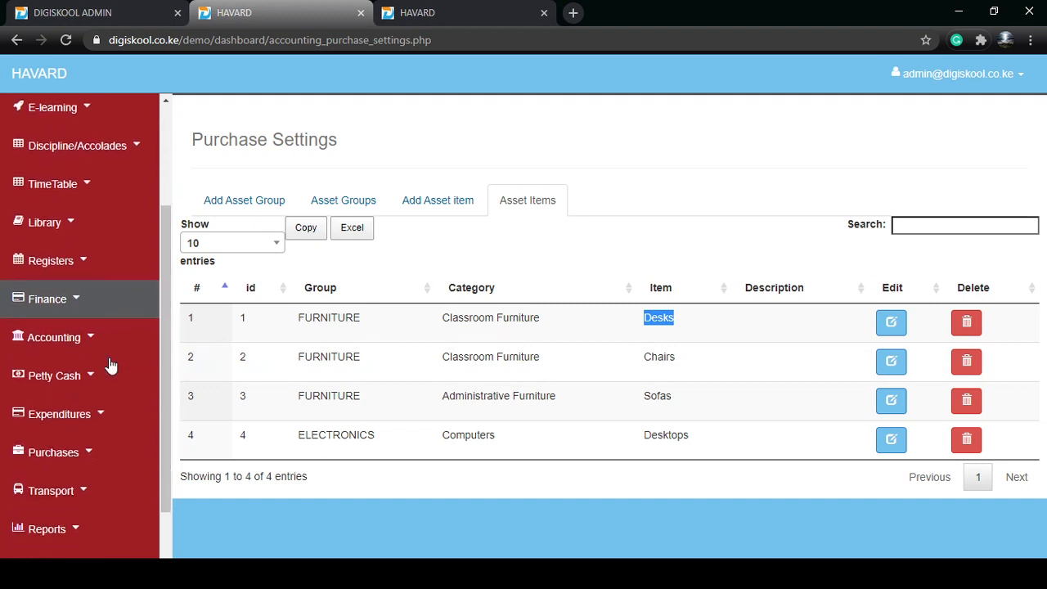
{"action": "scroll", "coordinate": [79, 420], "scroll_direction": "down", "scroll_amount": 2}
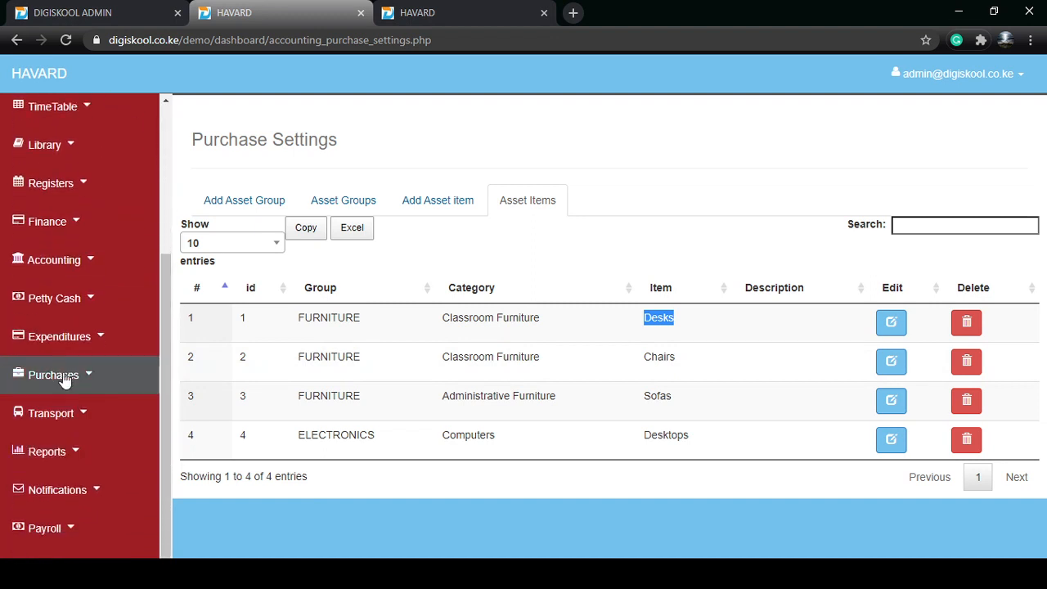
{"action": "left_click", "coordinate": [64, 376]}
{"action": "left_click", "coordinate": [72, 464]}
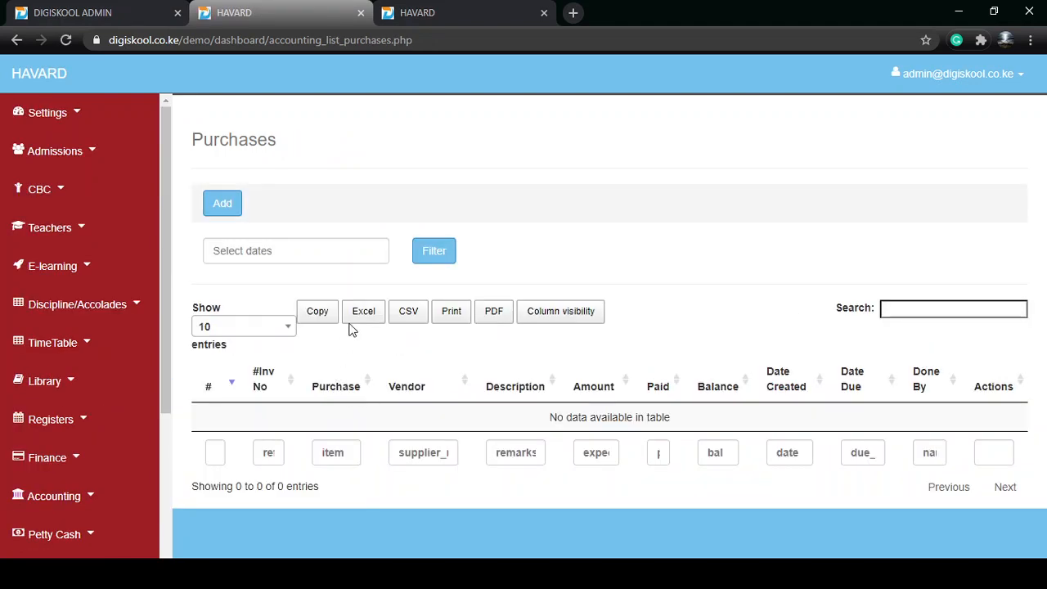
Start a new vendor invoice from the purchases list, add one blank expense line and check its expense choices
{"action": "left_click", "coordinate": [219, 204]}
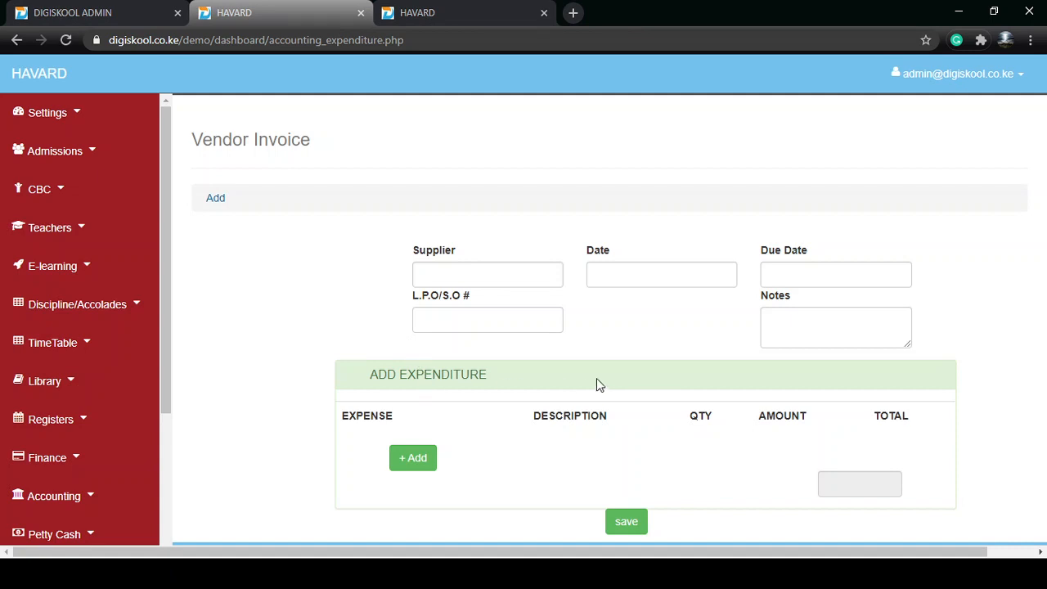
{"action": "left_click", "coordinate": [411, 452]}
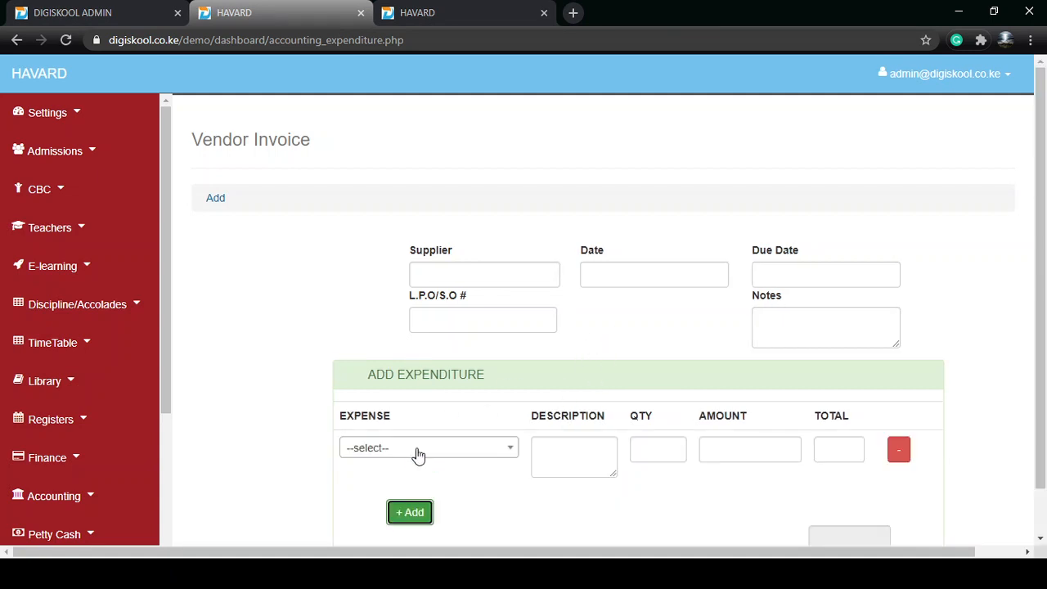
{"action": "left_click", "coordinate": [416, 456]}
{"action": "left_click", "coordinate": [417, 455]}
{"action": "left_click", "coordinate": [248, 273]}
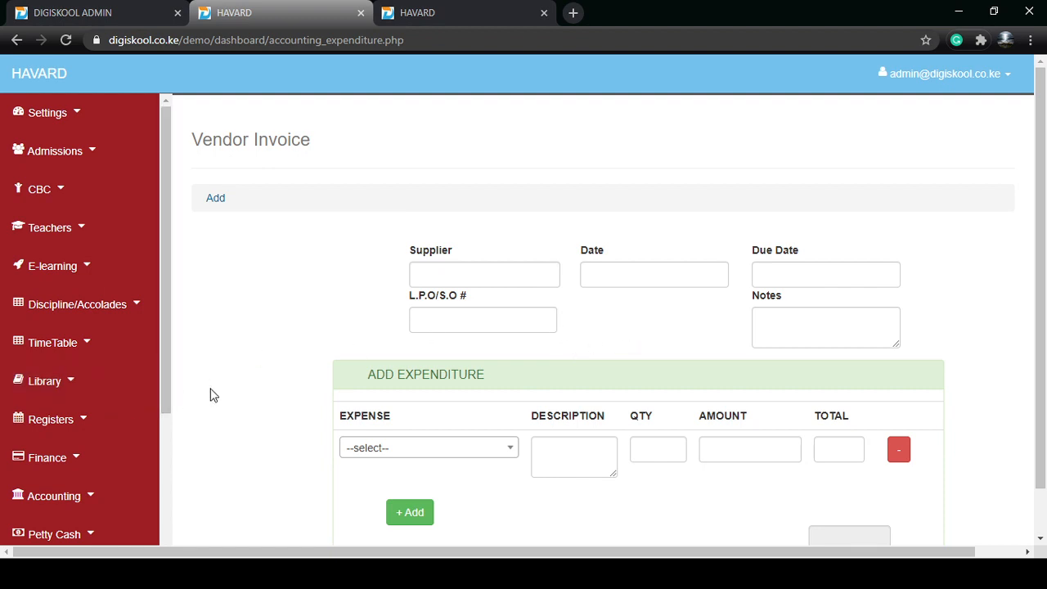
{"action": "scroll", "coordinate": [128, 397], "scroll_direction": "down", "scroll_amount": 3}
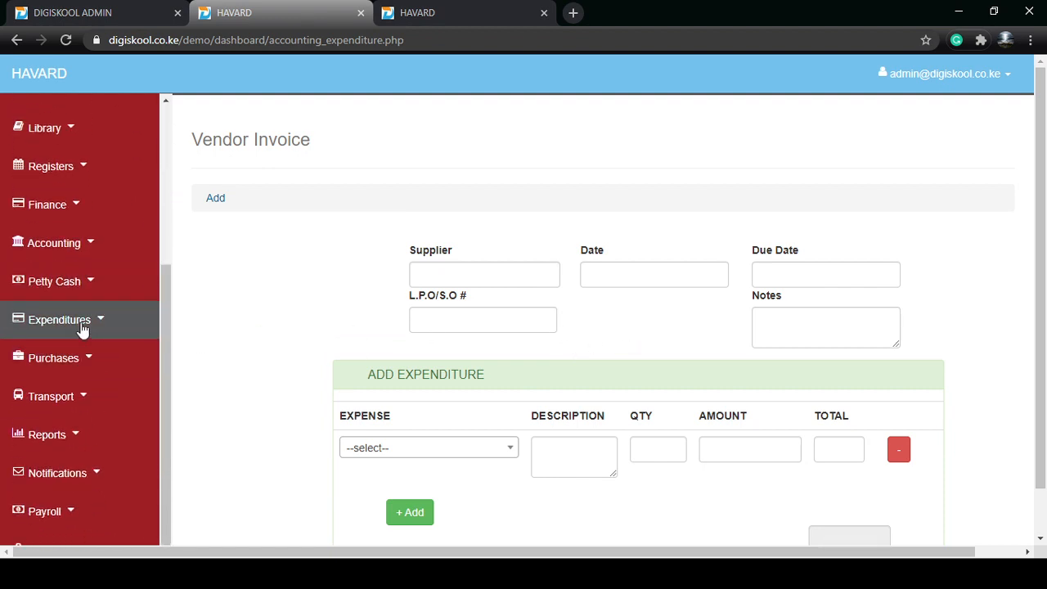
{"action": "left_click", "coordinate": [77, 358]}
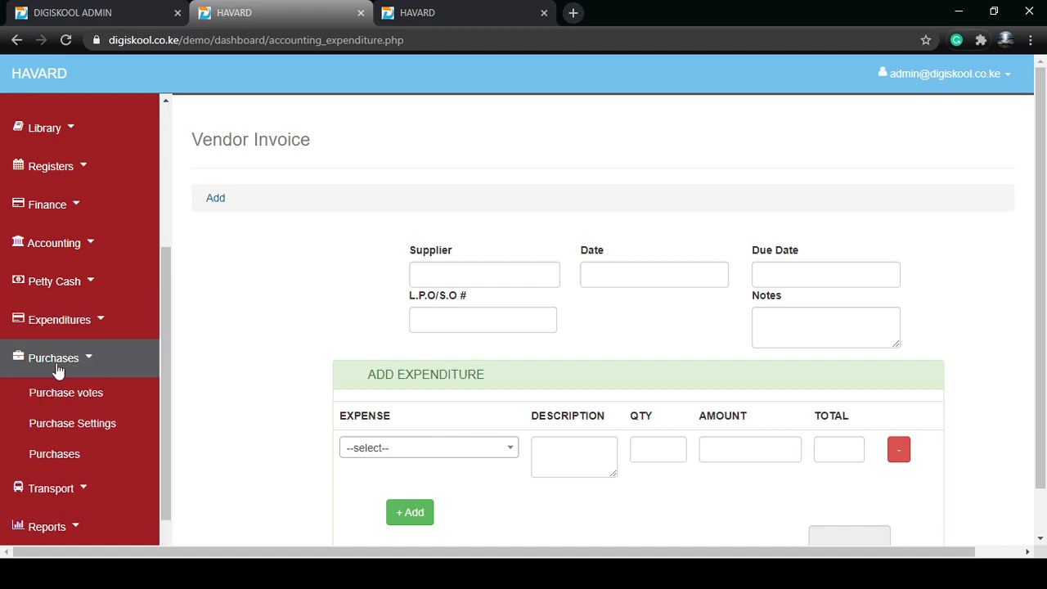
{"action": "left_click", "coordinate": [98, 371]}
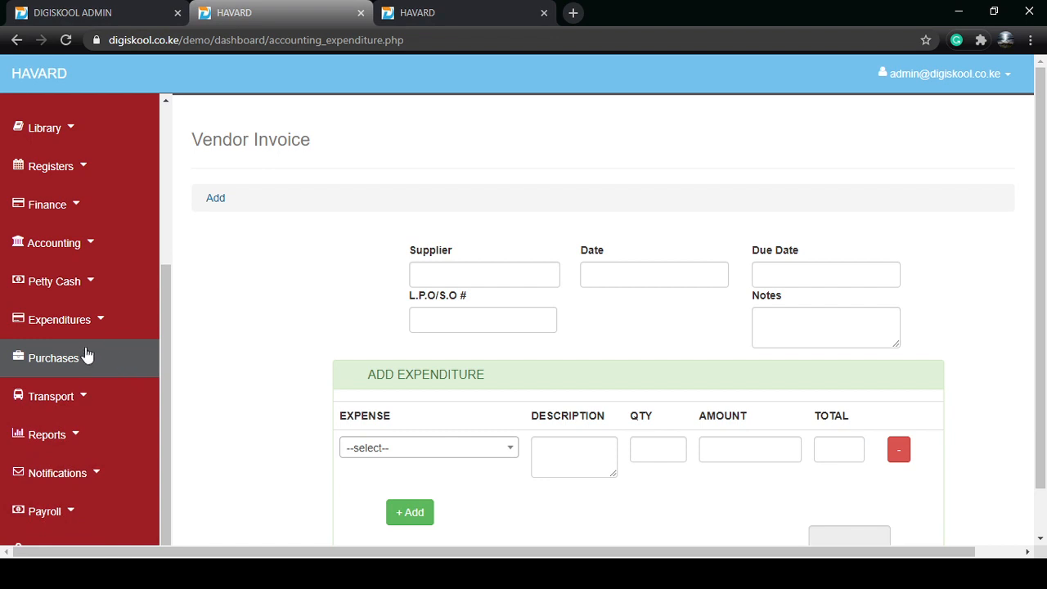
{"action": "left_click", "coordinate": [85, 336]}
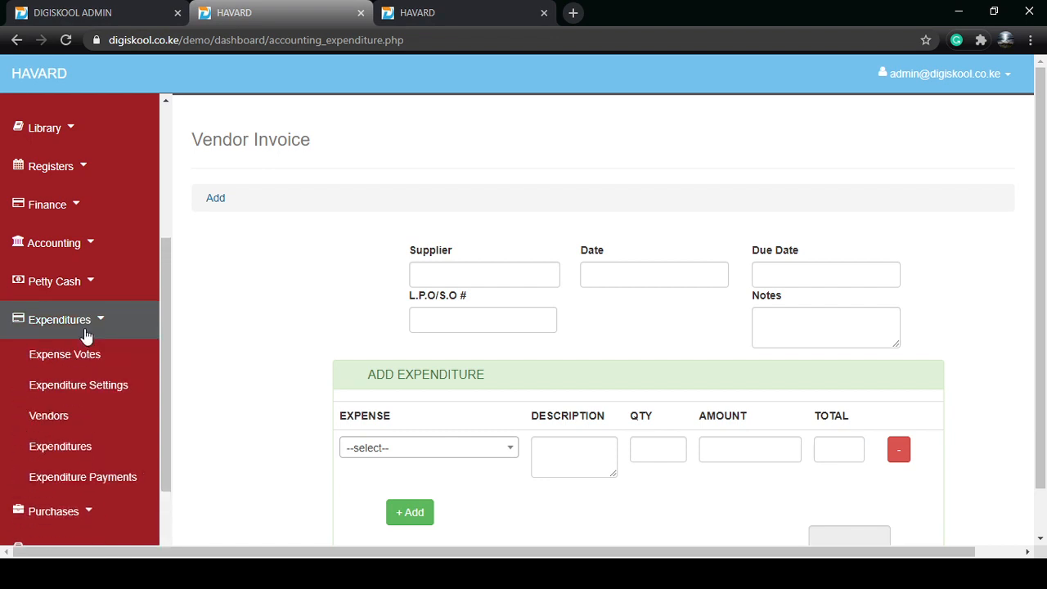
{"action": "left_click", "coordinate": [85, 335]}
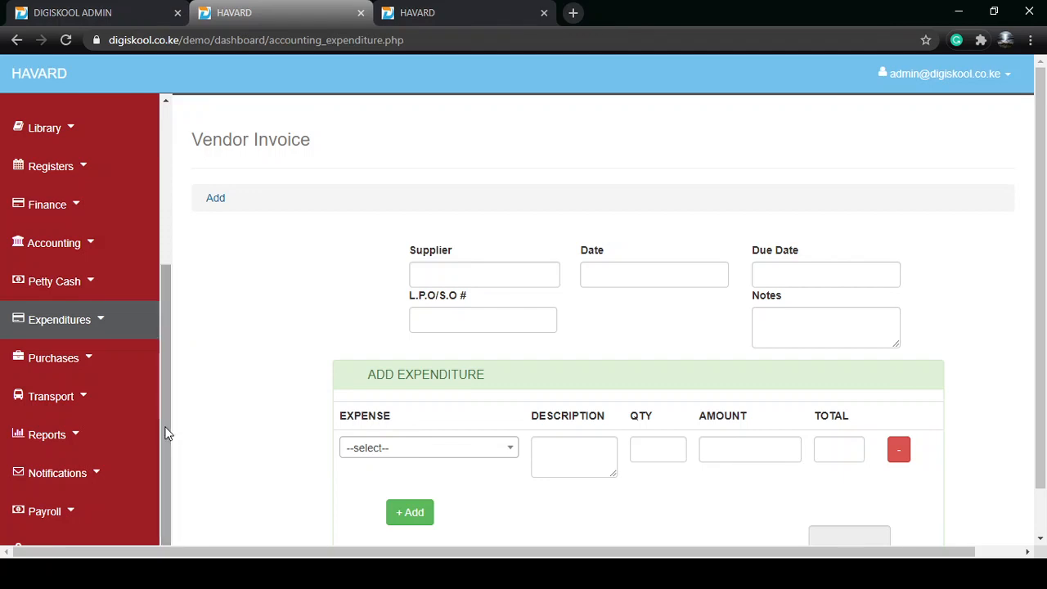
{"action": "left_click_drag", "start_coordinate": [168, 405], "coordinate": [171, 447]}
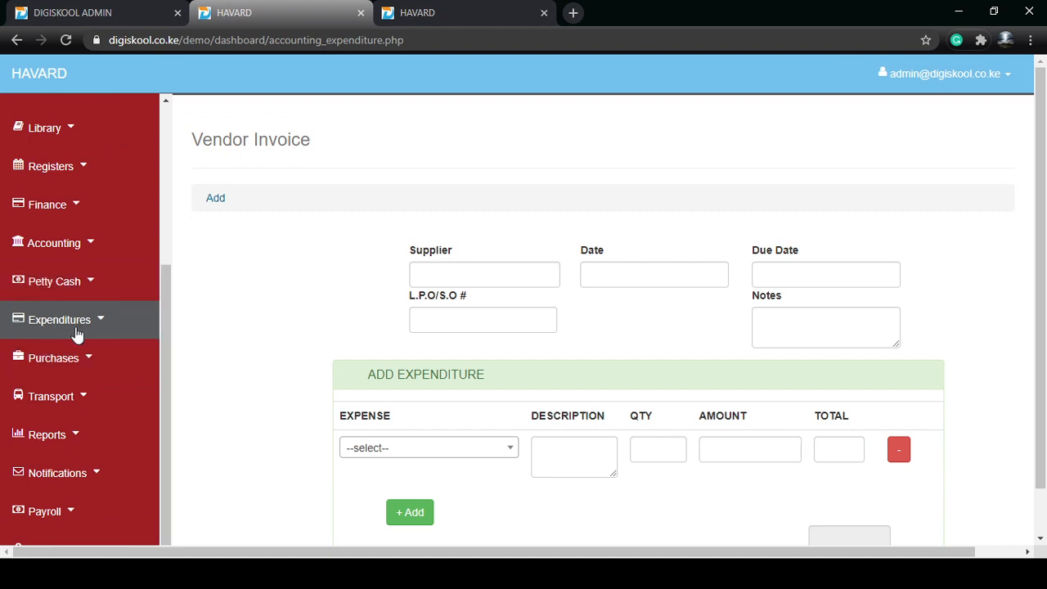
{"action": "left_click", "coordinate": [76, 362]}
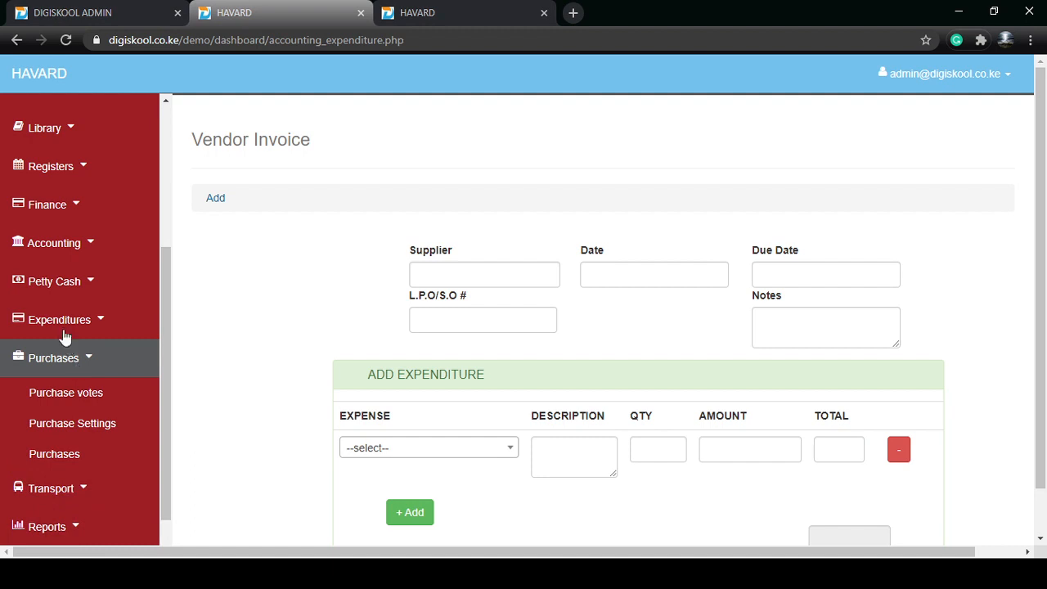
{"action": "left_click", "coordinate": [63, 326]}
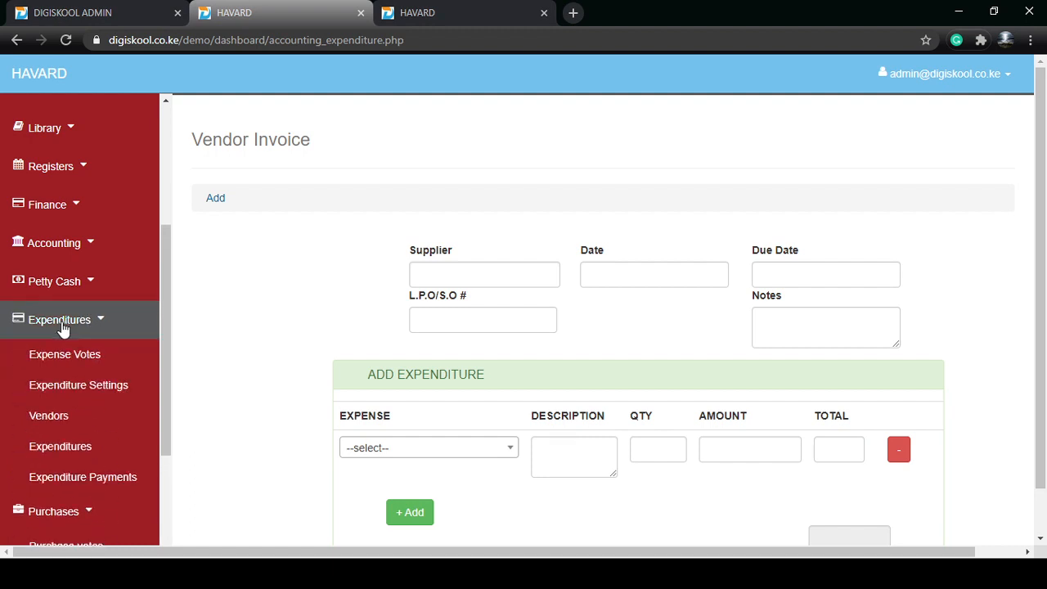
{"action": "left_click", "coordinate": [63, 325]}
{"action": "left_click", "coordinate": [70, 364]}
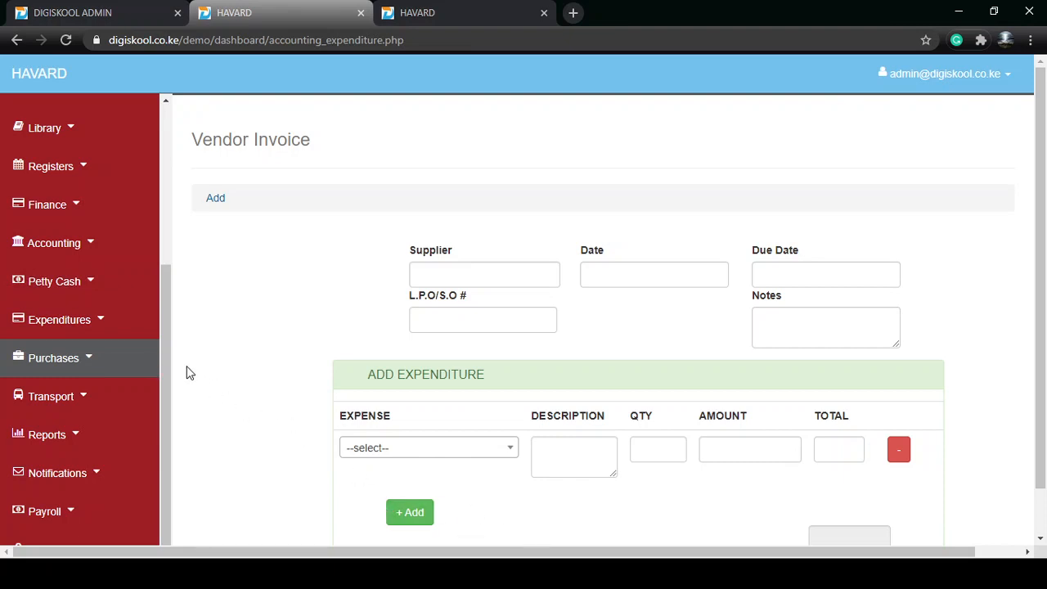
{"action": "left_click", "coordinate": [452, 573]}
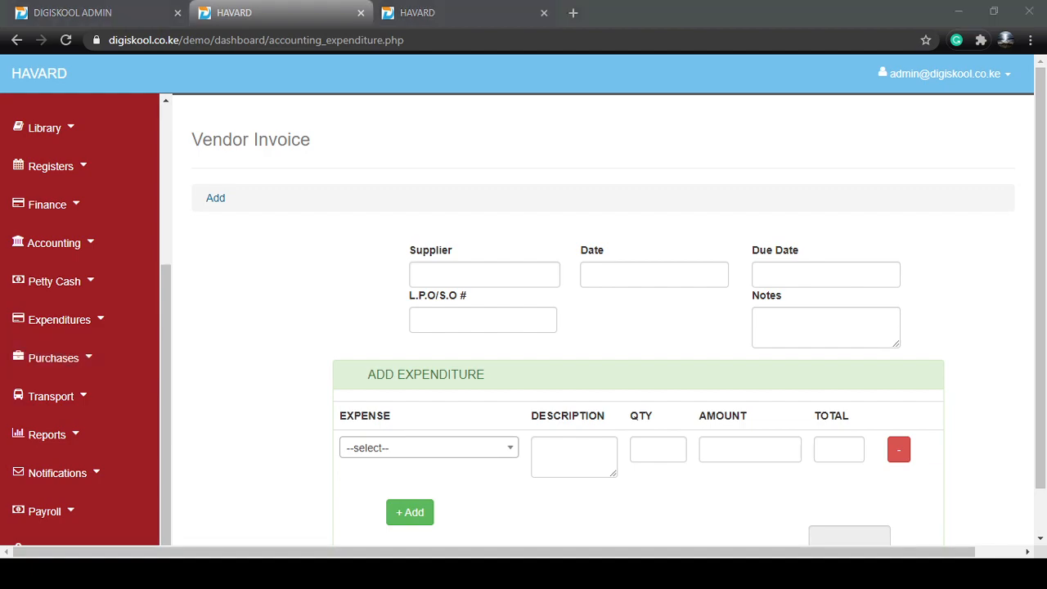